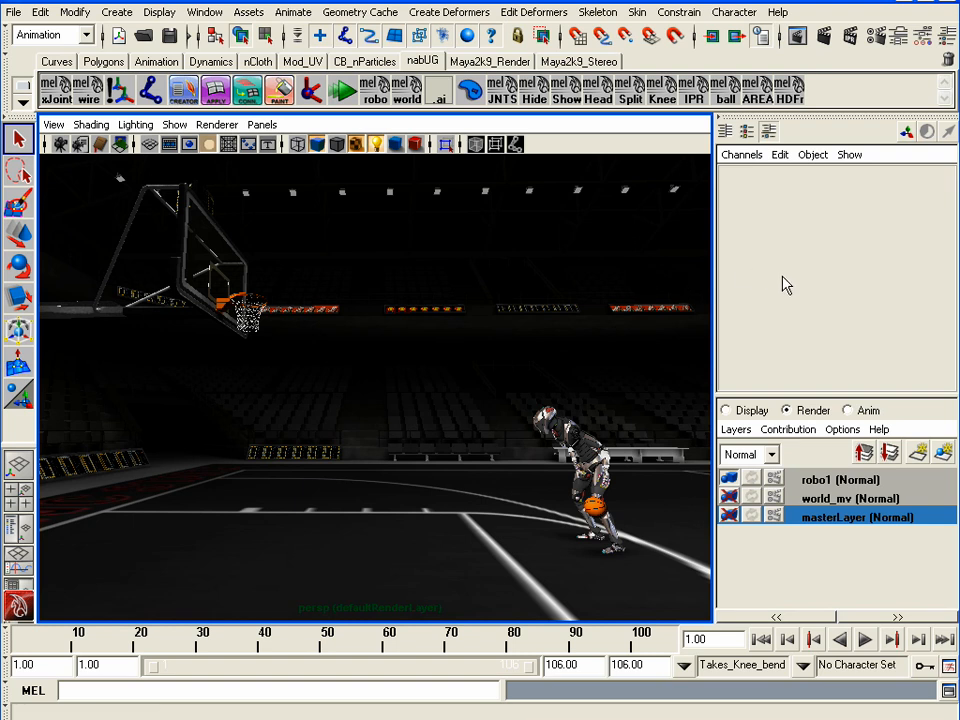
# - Create a new stereo camera and look through it in the viewport
pyautogui.click(263, 125)
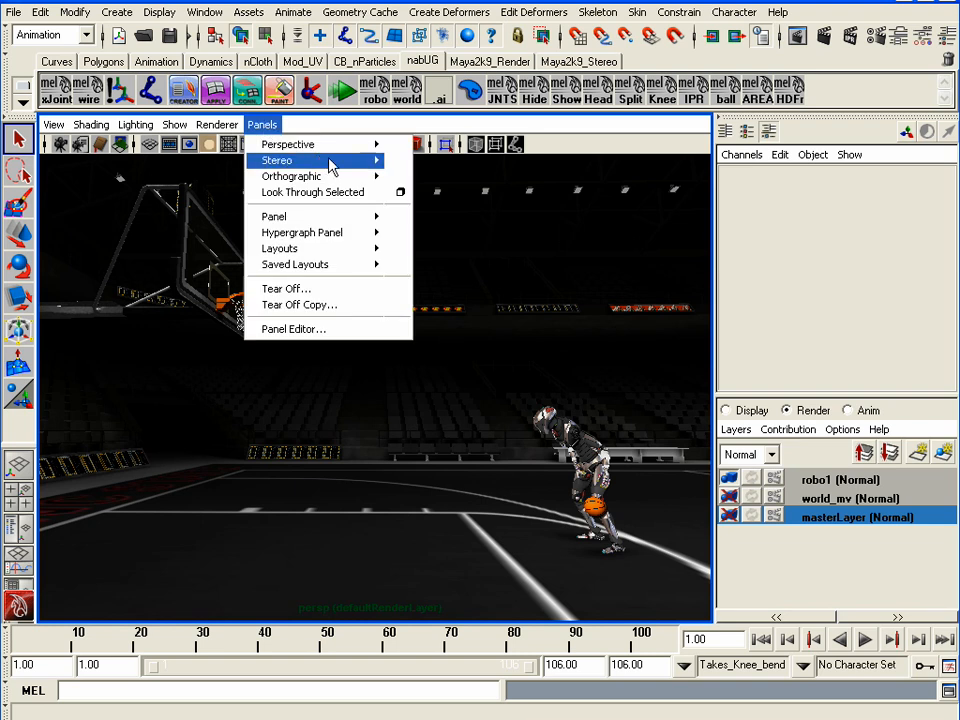
pyautogui.moveTo(333, 166)
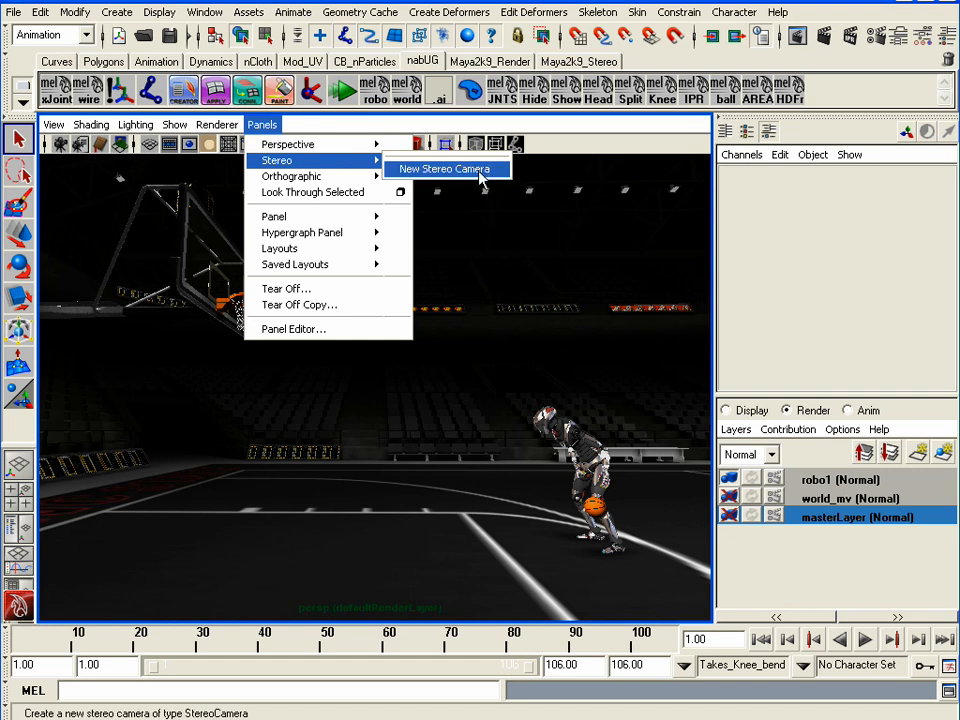
pyautogui.click(482, 176)
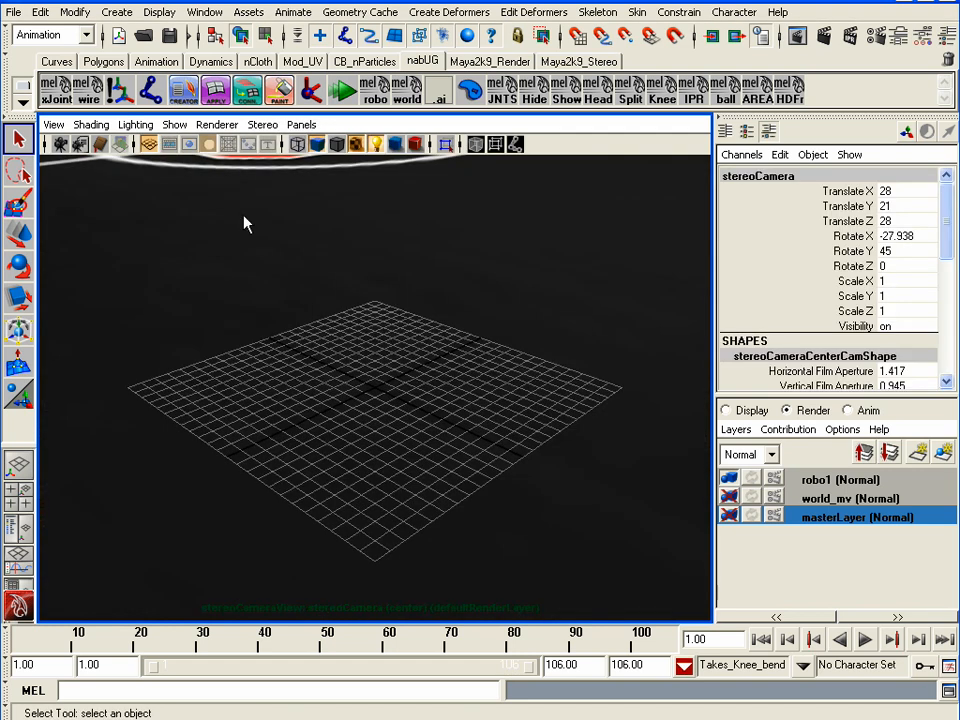
# - Return to the persp camera view in wireframe, examine the stereo camera rig from several angles, and clear the selection
pyautogui.click(301, 124)
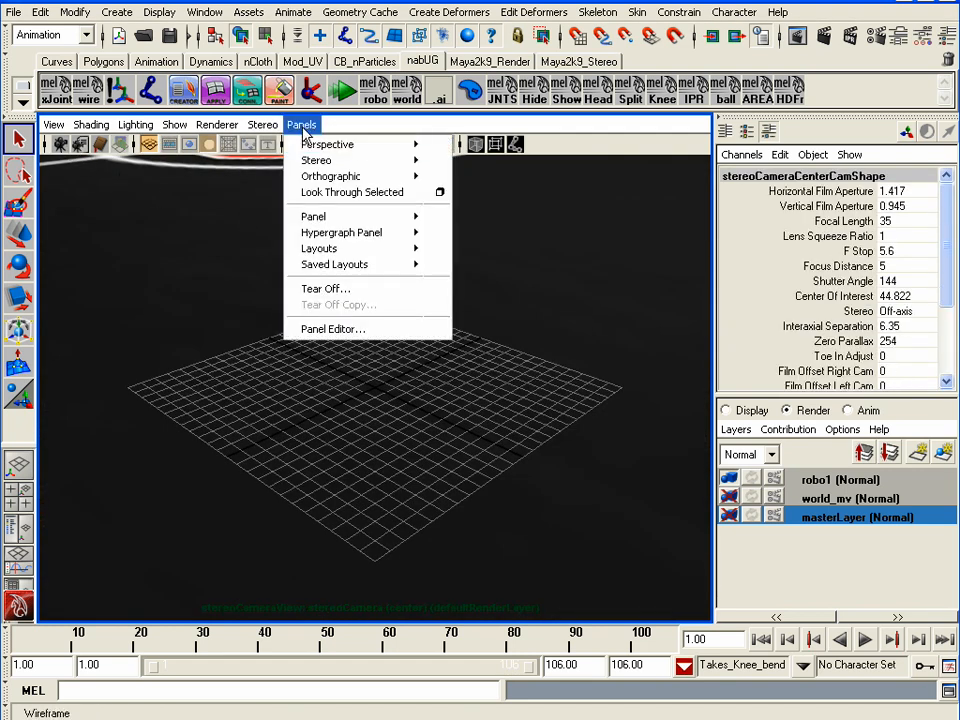
pyautogui.moveTo(390, 145)
pyautogui.click(452, 147)
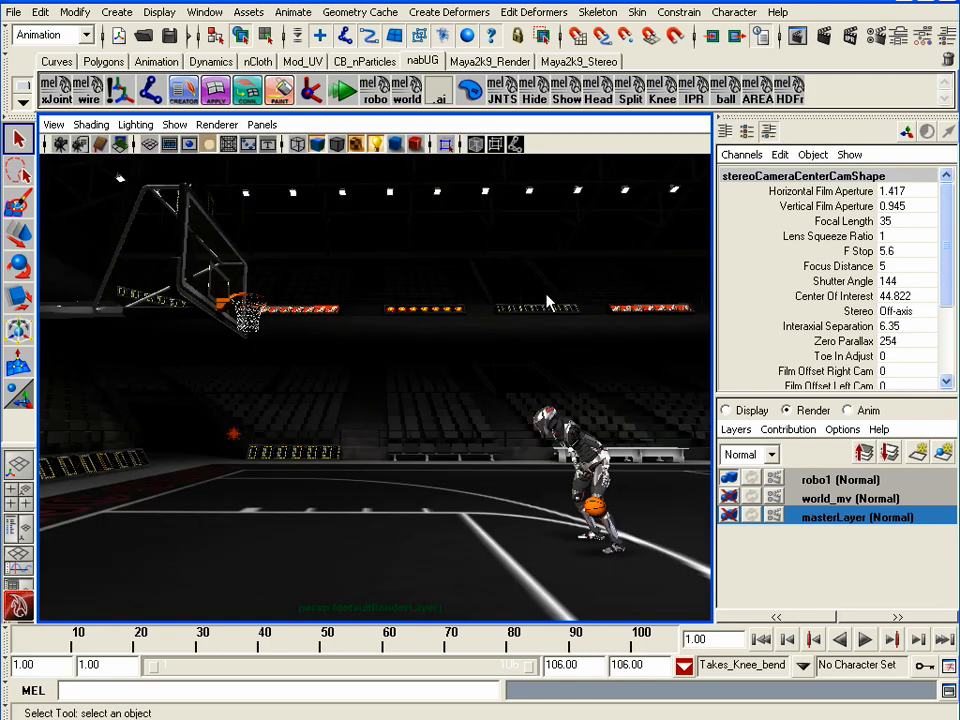
pyautogui.press('4')
pyautogui.moveTo(546, 304)
pyautogui.keyDown('alt'); pyautogui.mouseDown()
pyautogui.moveTo(446, 486)
pyautogui.moveTo(459, 476)
pyautogui.moveTo(666, 510)
pyautogui.mouseUp(); pyautogui.keyUp('alt')
pyautogui.keyDown('alt'); pyautogui.moveTo(666, 510); pyautogui.dragTo(605, 469, button='right'); pyautogui.keyUp('alt')
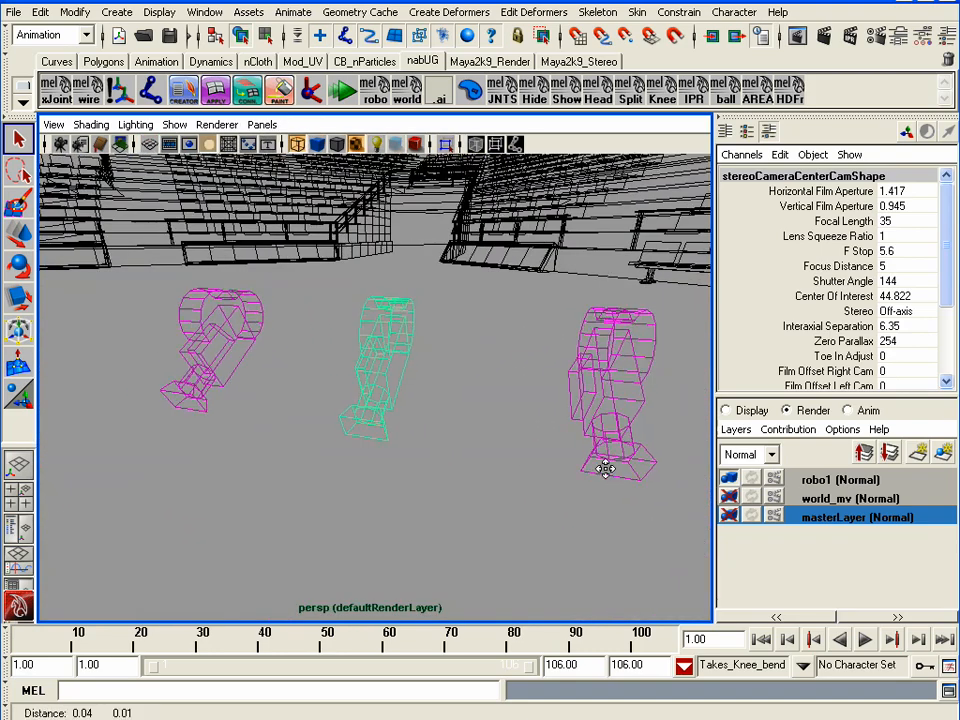
pyautogui.keyDown('alt'); pyautogui.moveTo(443, 467); pyautogui.dragTo(218, 372); pyautogui.keyUp('alt')
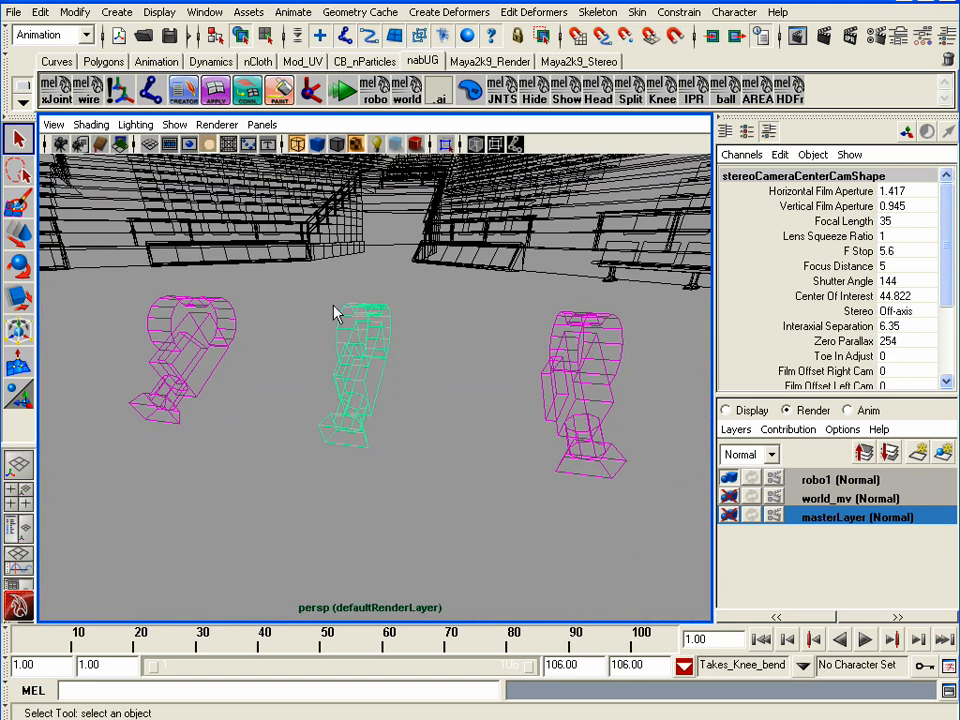
pyautogui.keyDown('alt'); pyautogui.moveTo(250, 341); pyautogui.dragTo(217, 408); pyautogui.keyUp('alt')
pyautogui.scroll(-2, 303, 376)
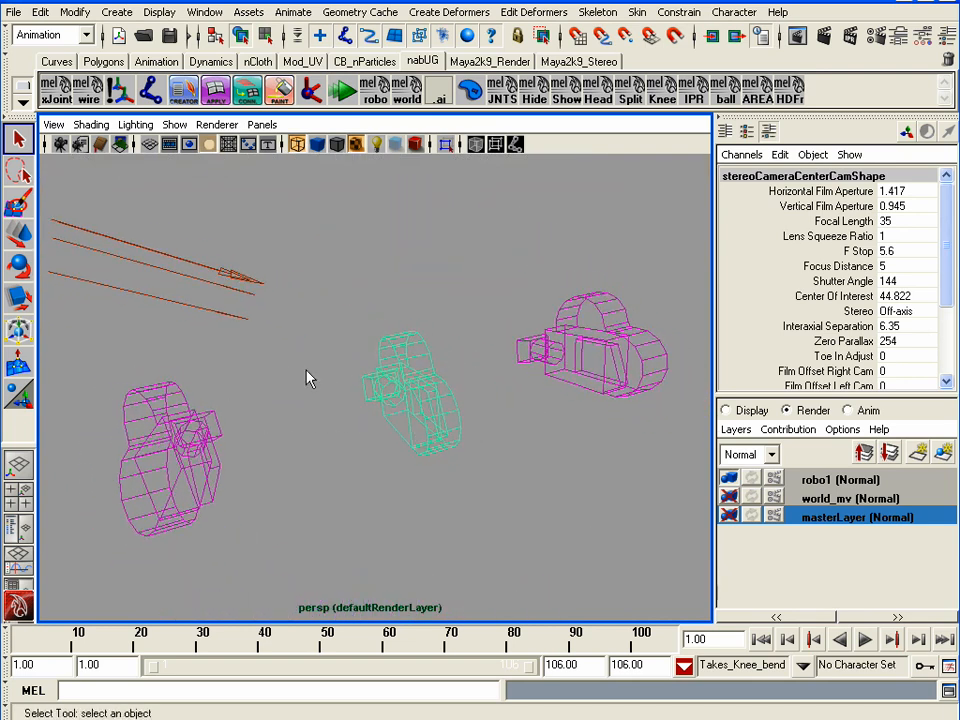
pyautogui.keyDown('alt'); pyautogui.moveTo(307, 371); pyautogui.dragTo(326, 358, button='middle'); pyautogui.keyUp('alt')
pyautogui.keyDown('alt'); pyautogui.moveTo(365, 396); pyautogui.dragTo(390, 394); pyautogui.keyUp('alt')
pyautogui.click(343, 262)
# - Look through the stereo camera, frame it on the robot's head, and deselect the head
pyautogui.click(262, 124)
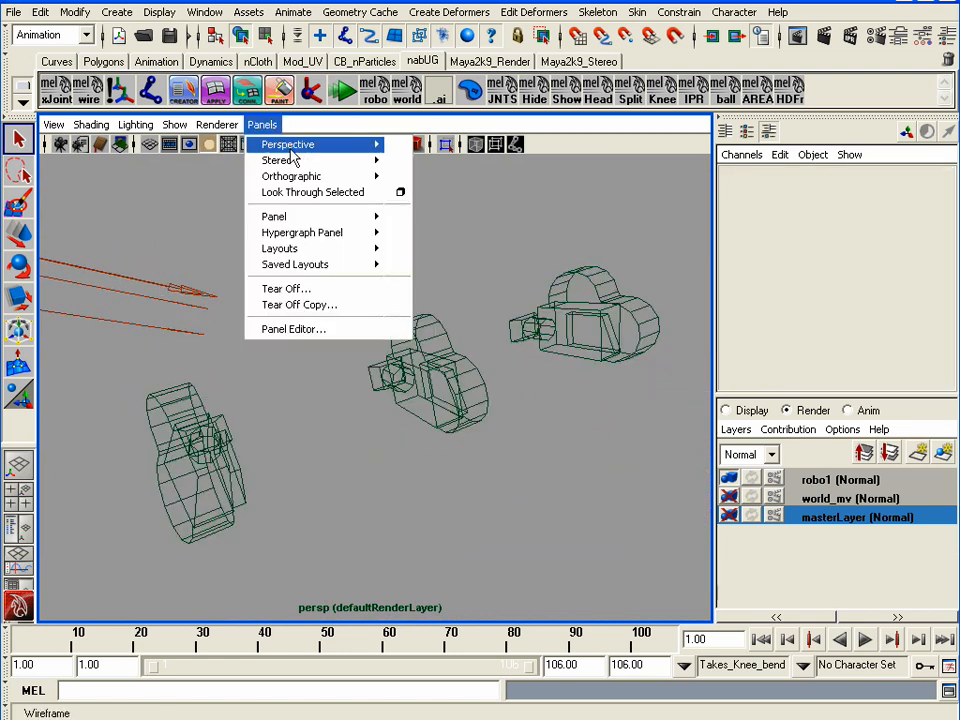
pyautogui.moveTo(290, 161)
pyautogui.click(428, 162)
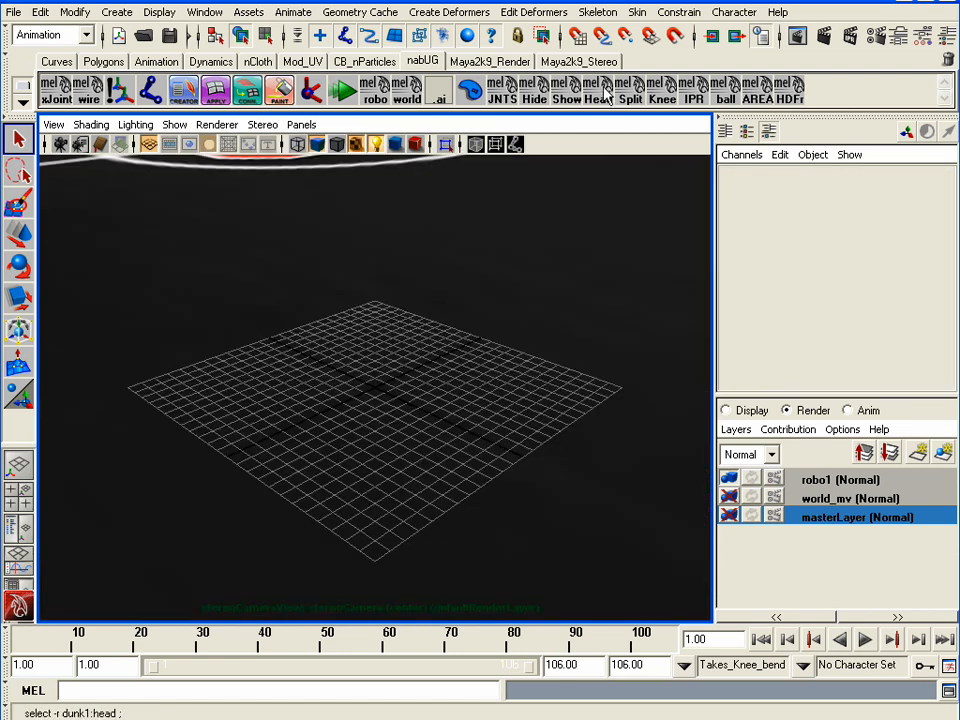
pyautogui.press('f')
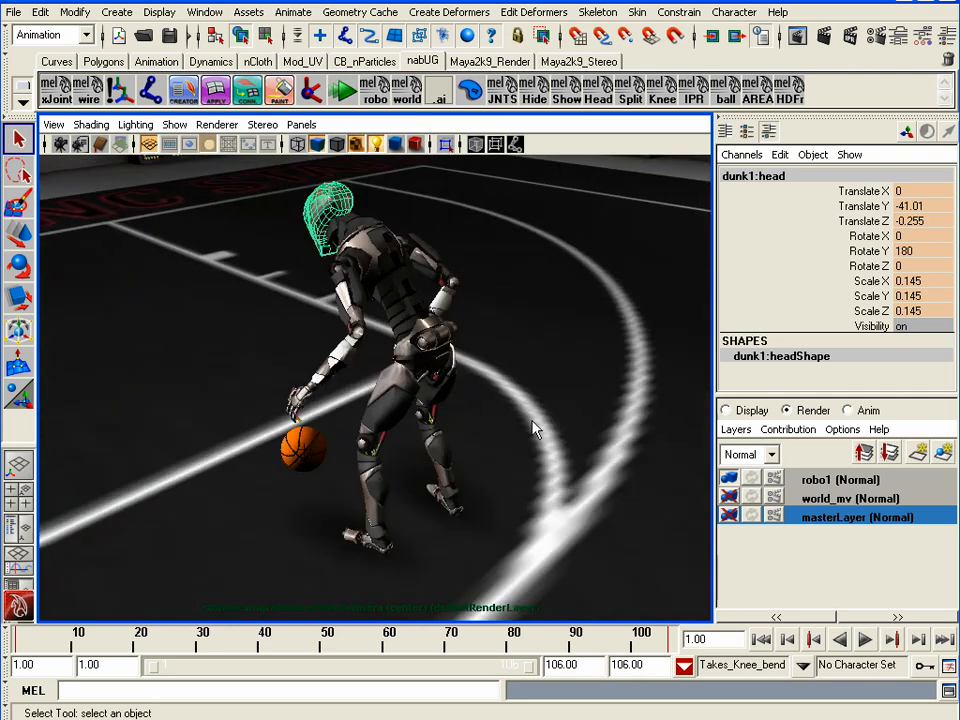
pyautogui.click(533, 429)
# - Reposition the stereo camera for a low side view of the court, with the hoop and the robot player both in shot
pyautogui.keyDown('alt'); pyautogui.moveTo(348, 469); pyautogui.dragTo(427, 450); pyautogui.keyUp('alt')
pyautogui.keyDown('alt'); pyautogui.moveTo(427, 450); pyautogui.dragTo(292, 400, button='right'); pyautogui.keyUp('alt')
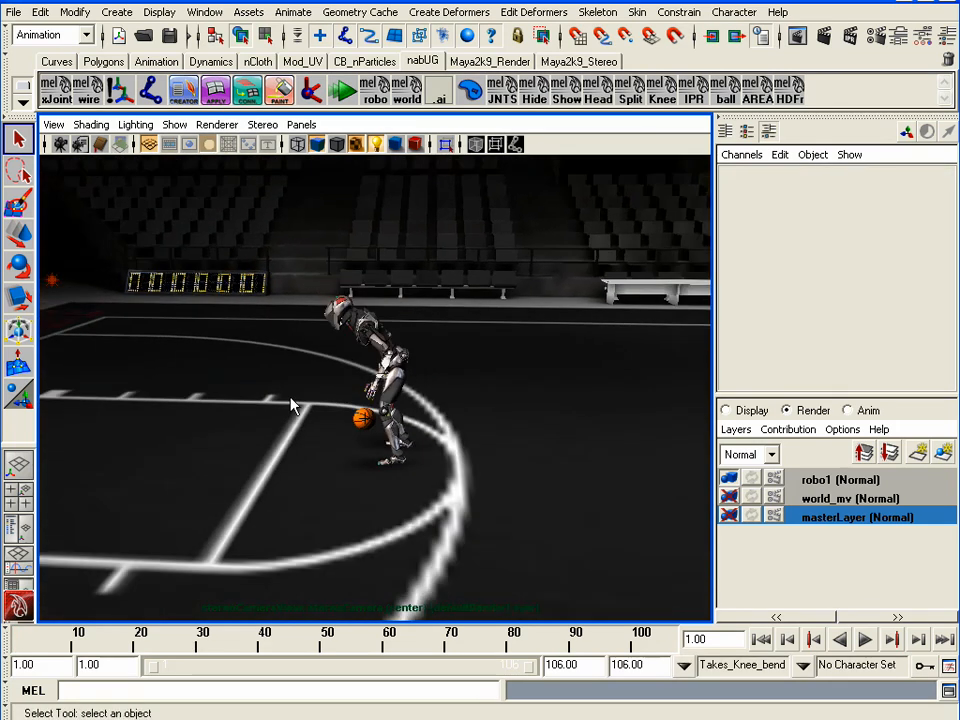
pyautogui.keyDown('alt'); pyautogui.moveTo(292, 400); pyautogui.dragTo(525, 478, button='middle'); pyautogui.keyUp('alt')
pyautogui.keyDown('alt'); pyautogui.moveTo(527, 485); pyautogui.dragTo(512, 456); pyautogui.keyUp('alt')
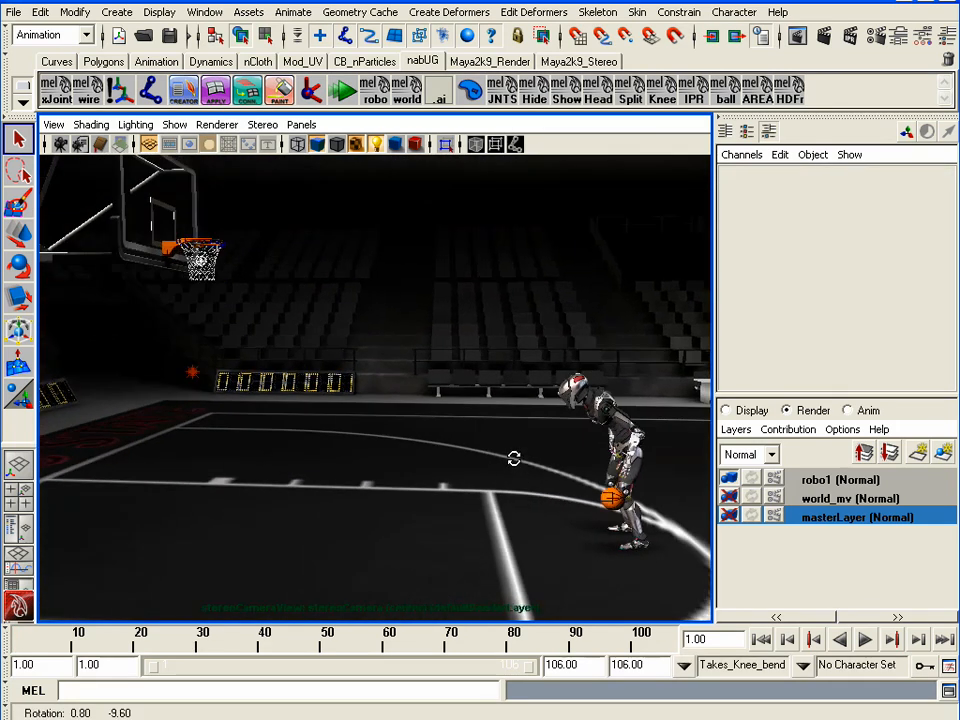
pyautogui.keyDown('alt'); pyautogui.moveTo(512, 456); pyautogui.dragTo(565, 448, button='right'); pyautogui.keyUp('alt')
pyautogui.keyDown('alt'); pyautogui.moveTo(565, 448); pyautogui.dragTo(529, 435, button='middle'); pyautogui.keyUp('alt')
pyautogui.keyDown('alt'); pyautogui.moveTo(529, 435); pyautogui.dragTo(531, 424); pyautogui.keyUp('alt')
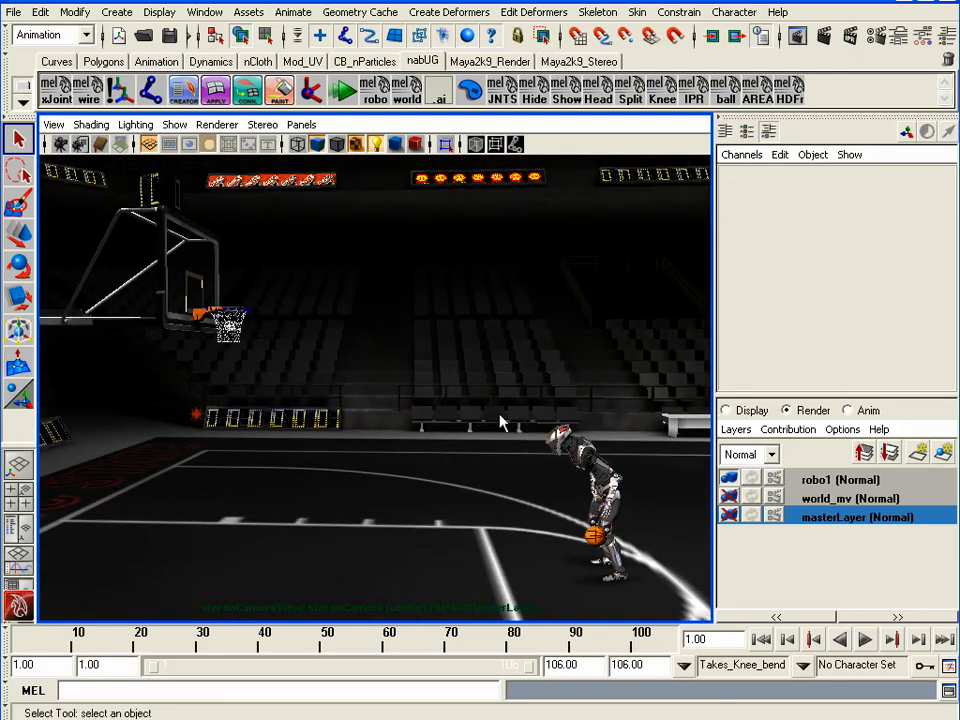
pyautogui.keyDown('alt'); pyautogui.moveTo(504, 422); pyautogui.dragTo(499, 405, button='middle'); pyautogui.keyUp('alt')
pyautogui.keyDown('alt'); pyautogui.moveTo(499, 405); pyautogui.dragTo(508, 414); pyautogui.keyUp('alt')
pyautogui.keyDown('alt'); pyautogui.moveTo(508, 414); pyautogui.dragTo(537, 404, button='middle'); pyautogui.keyUp('alt')
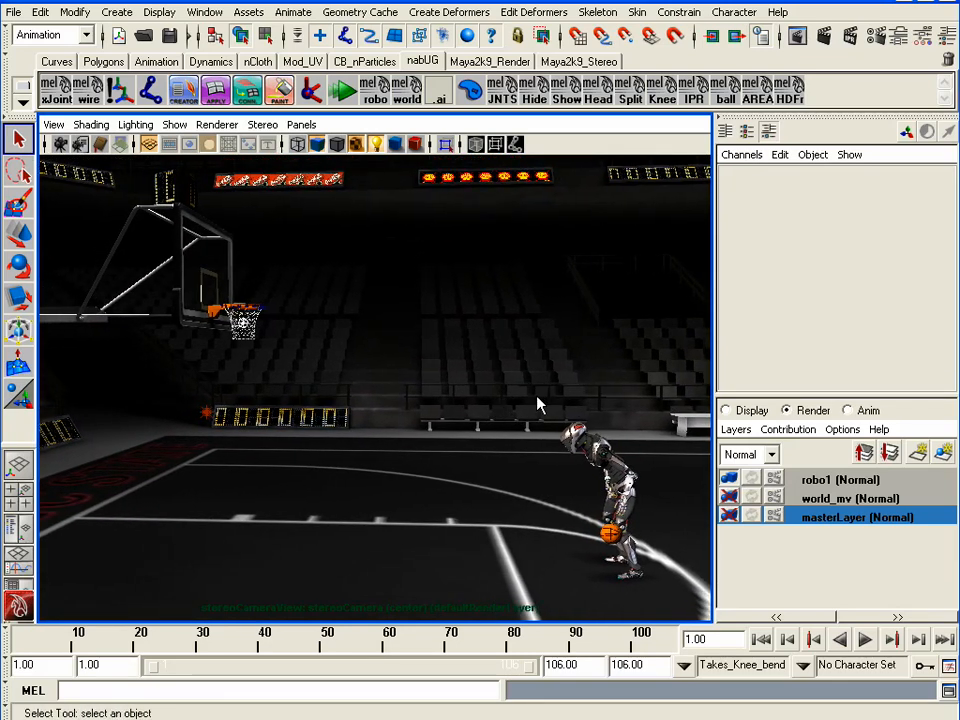
# - Display the stereo camera view in Anaglyph mode
pyautogui.click(263, 125)
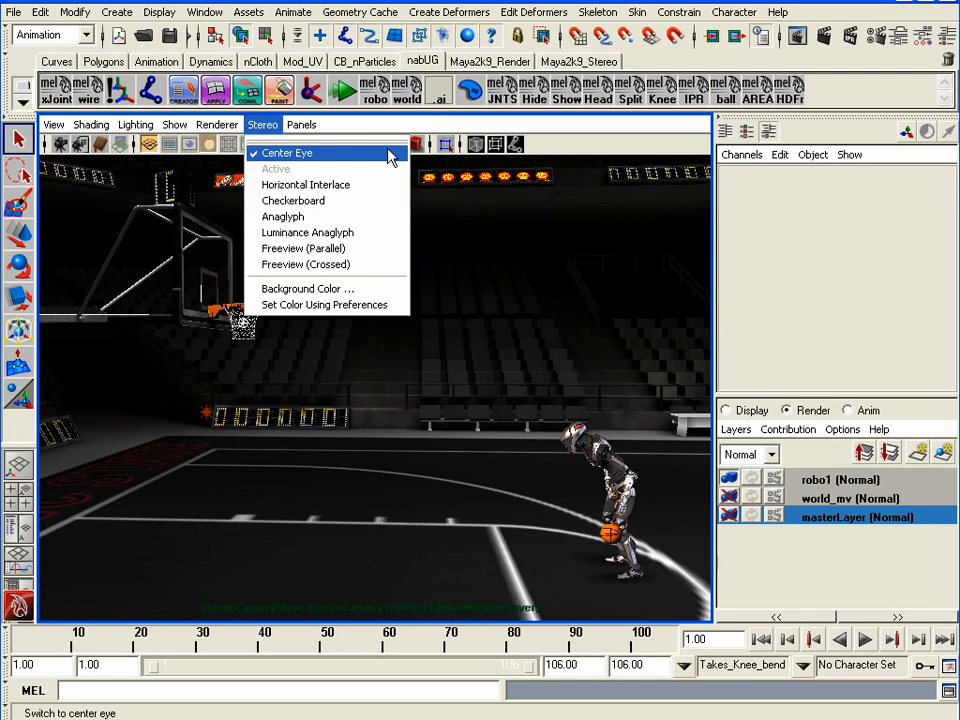
pyautogui.click(381, 224)
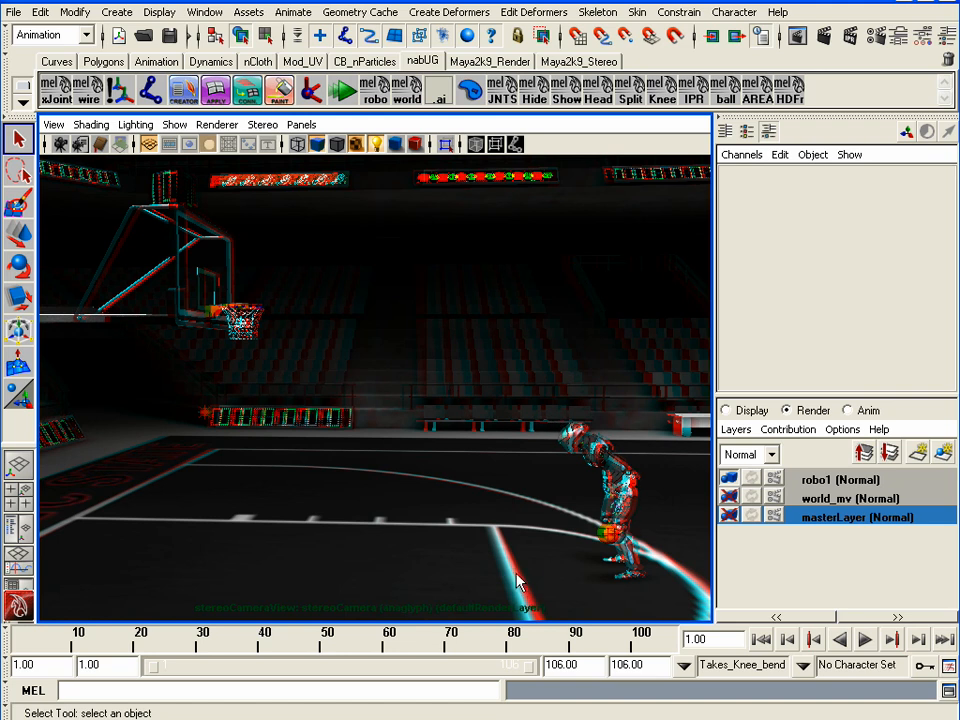
# - Select the stereo camera, set its Stereo mode to Parallel, and reduce its Interaxial Separation to 3.05
pyautogui.click(63, 145)
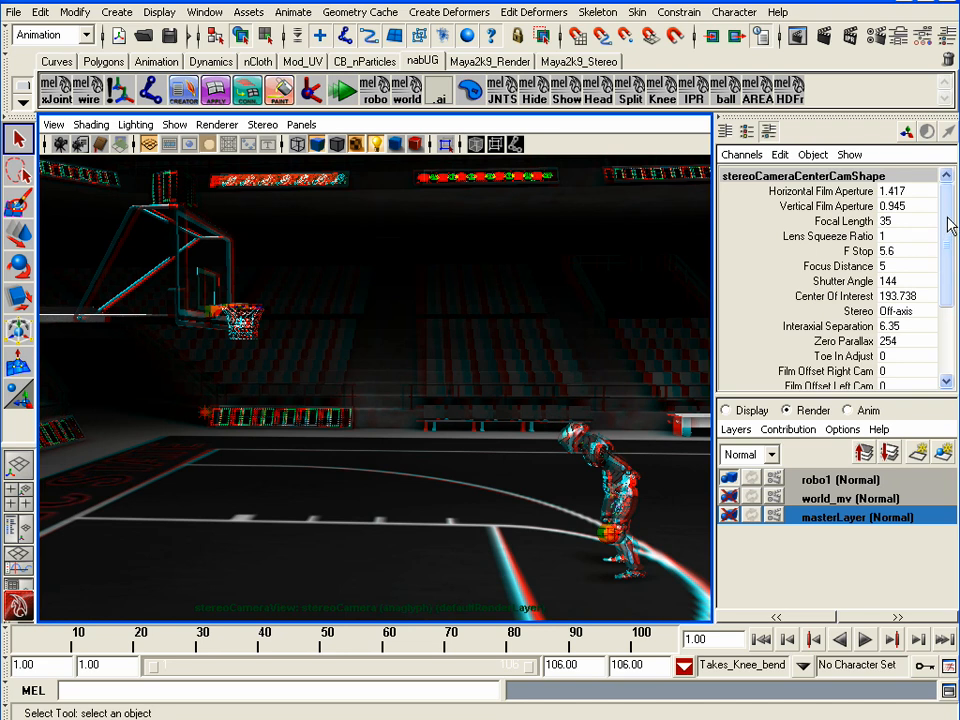
pyautogui.moveTo(949, 226)
pyautogui.mouseDown()
pyautogui.moveTo(950, 274)
pyautogui.moveTo(950, 228)
pyautogui.mouseUp()
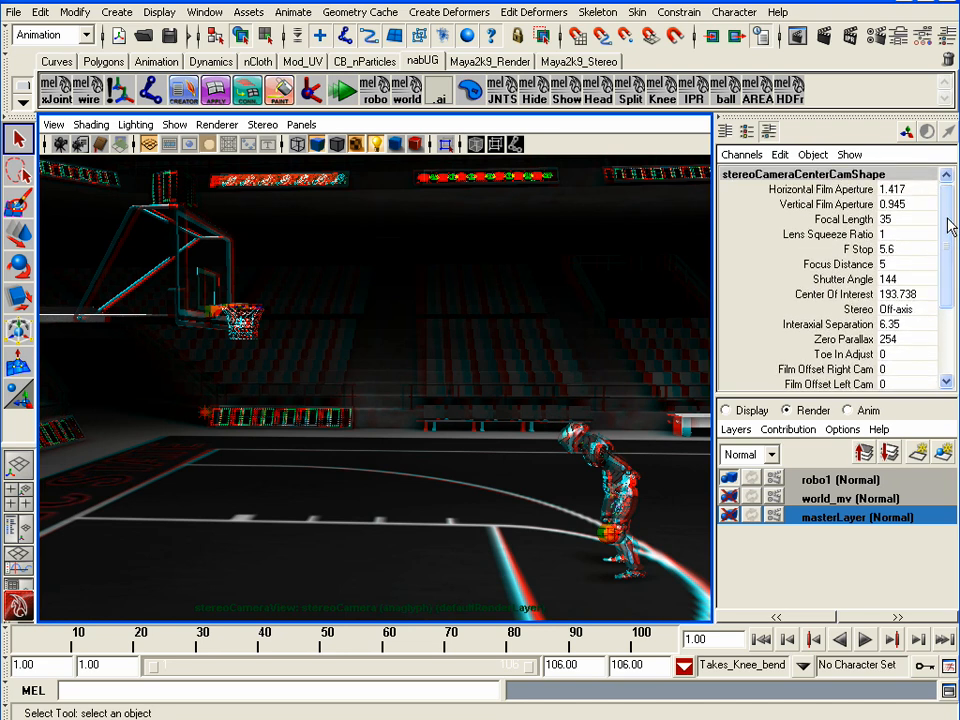
pyautogui.click(918, 312)
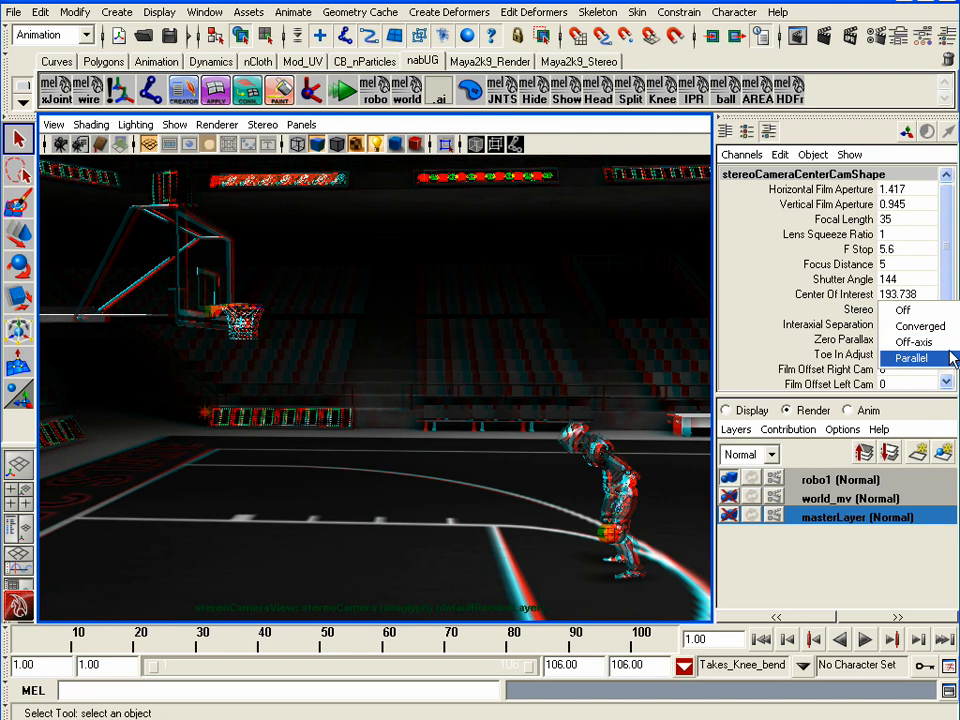
pyautogui.click(912, 358)
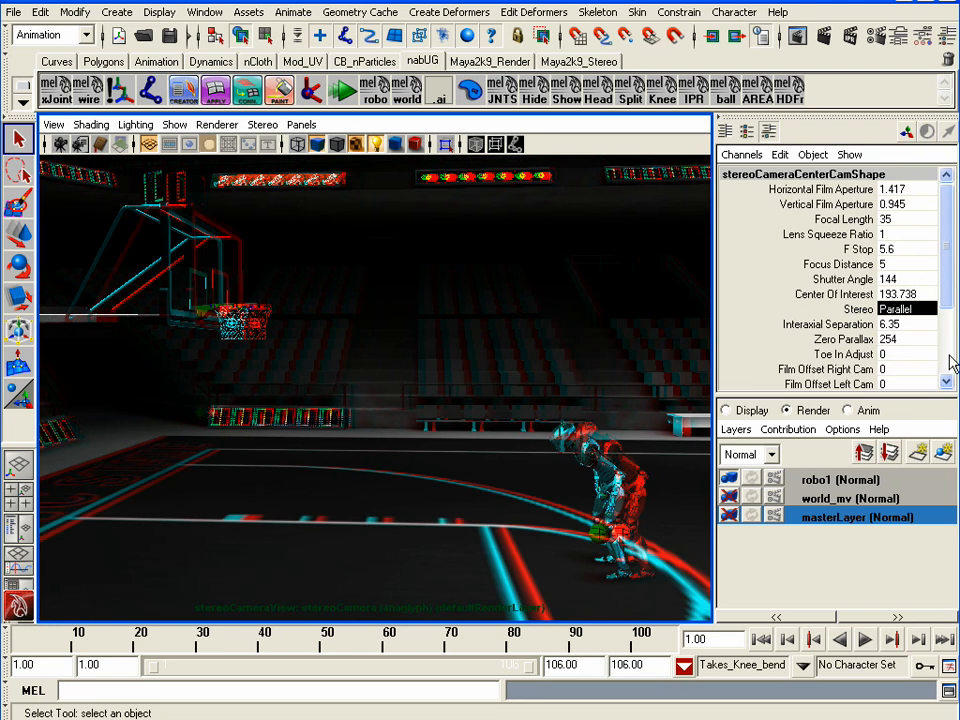
pyautogui.click(861, 326)
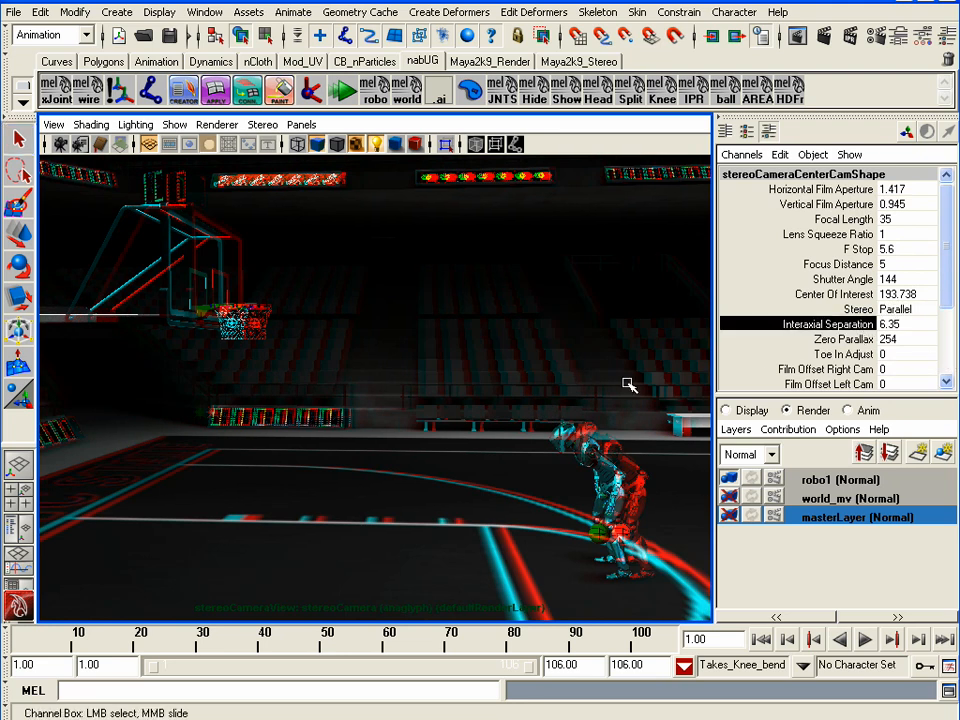
pyautogui.moveTo(630, 386); pyautogui.dragTo(597, 385, button='middle')
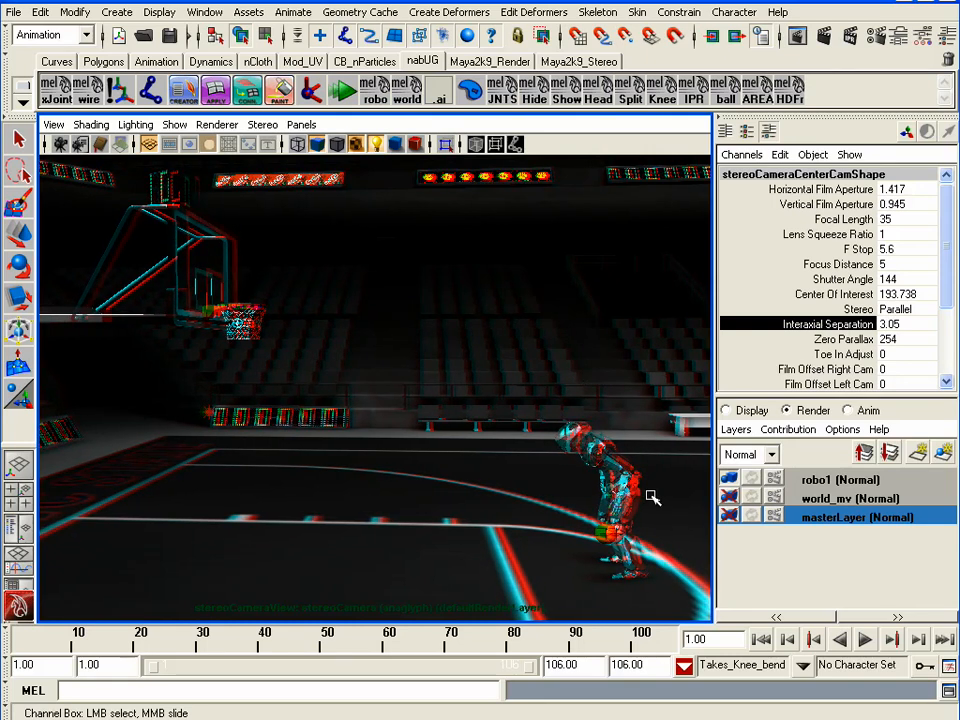
# - Play the dunk animation in the anaglyph view, rewind to the first frame, play it again, and stop
pyautogui.click(866, 640)
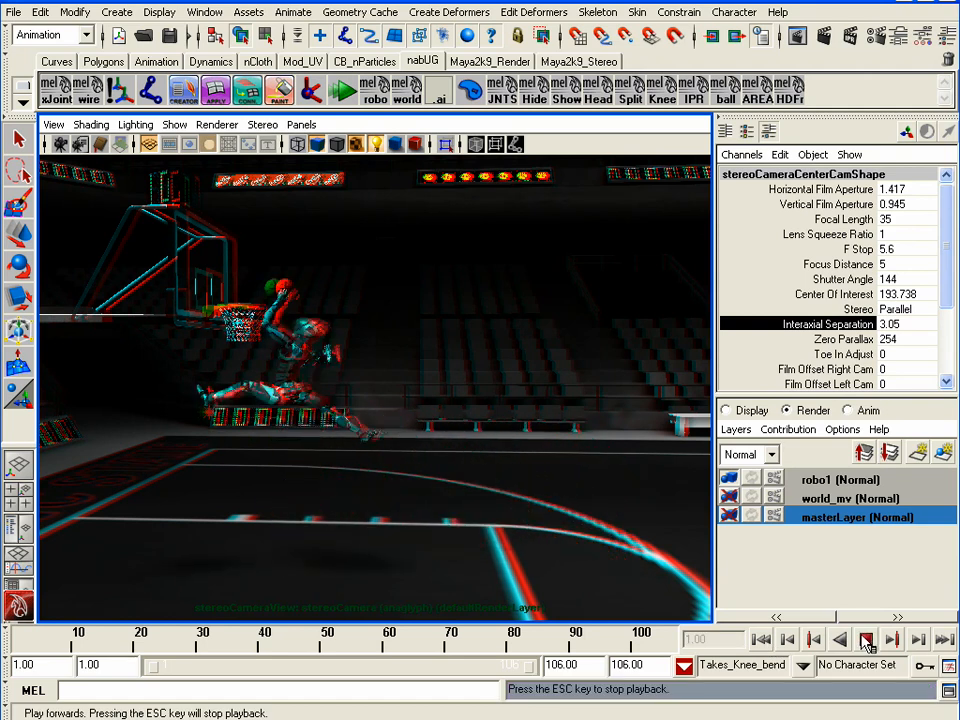
pyautogui.click(866, 640)
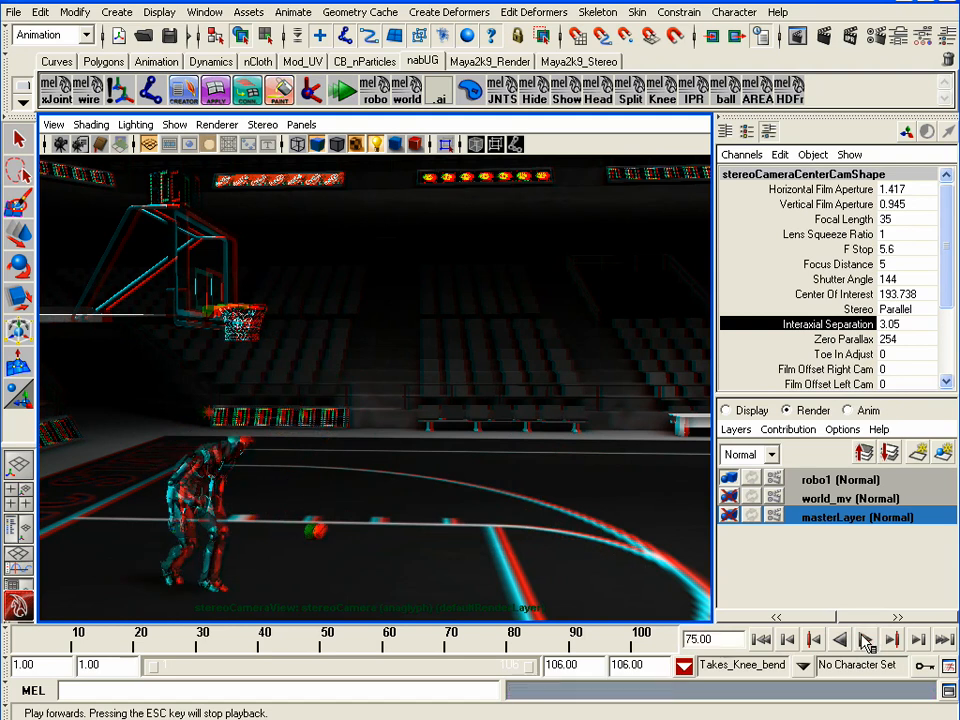
pyautogui.click(761, 639)
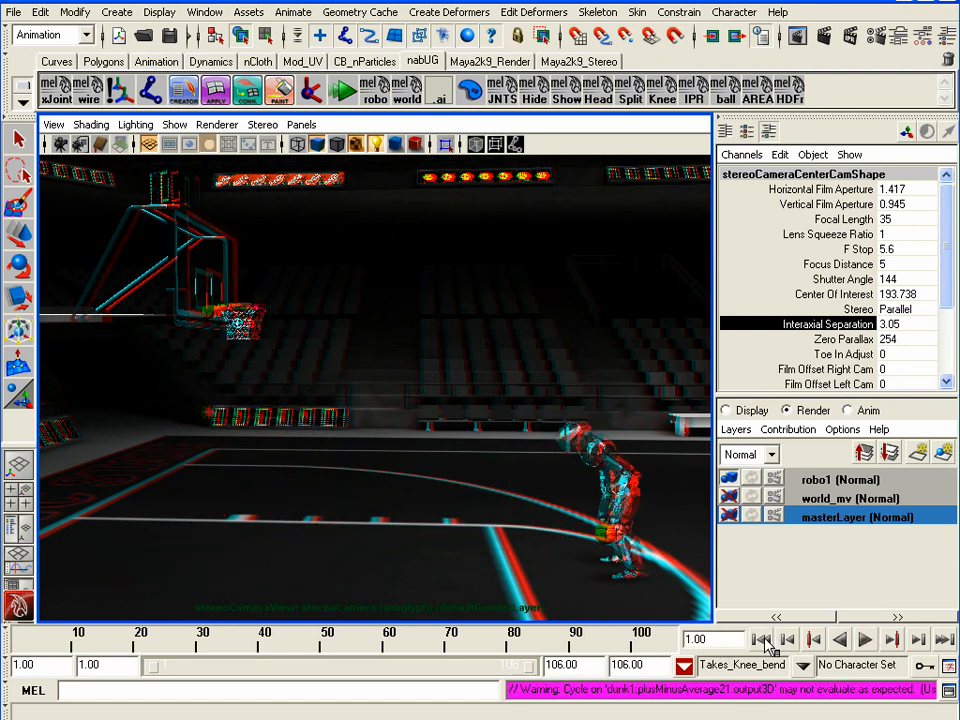
pyautogui.click(865, 640)
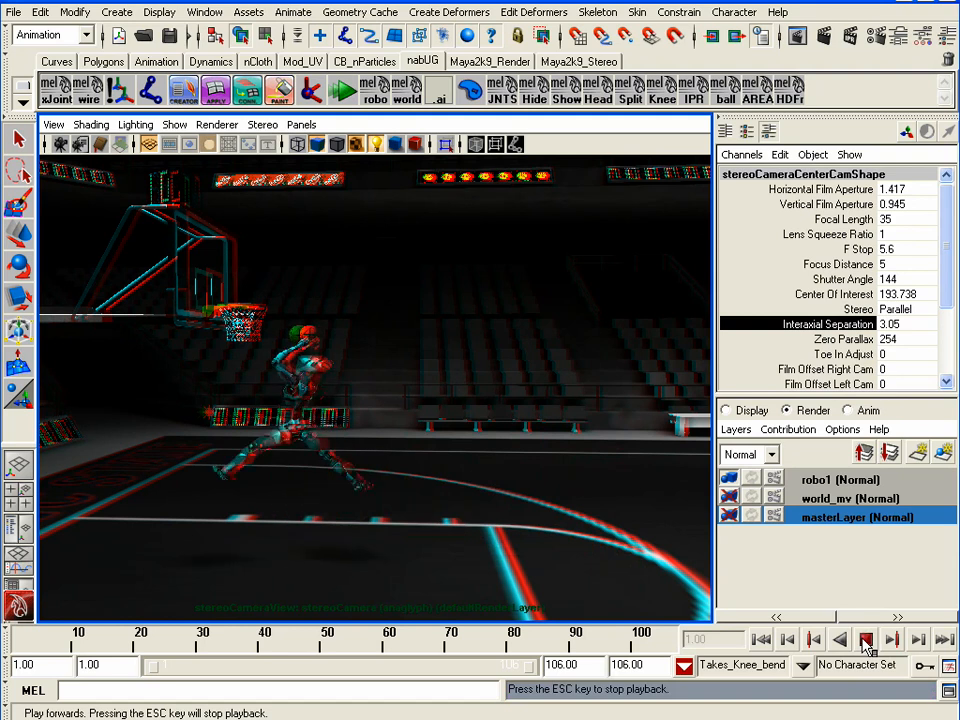
pyautogui.click(865, 640)
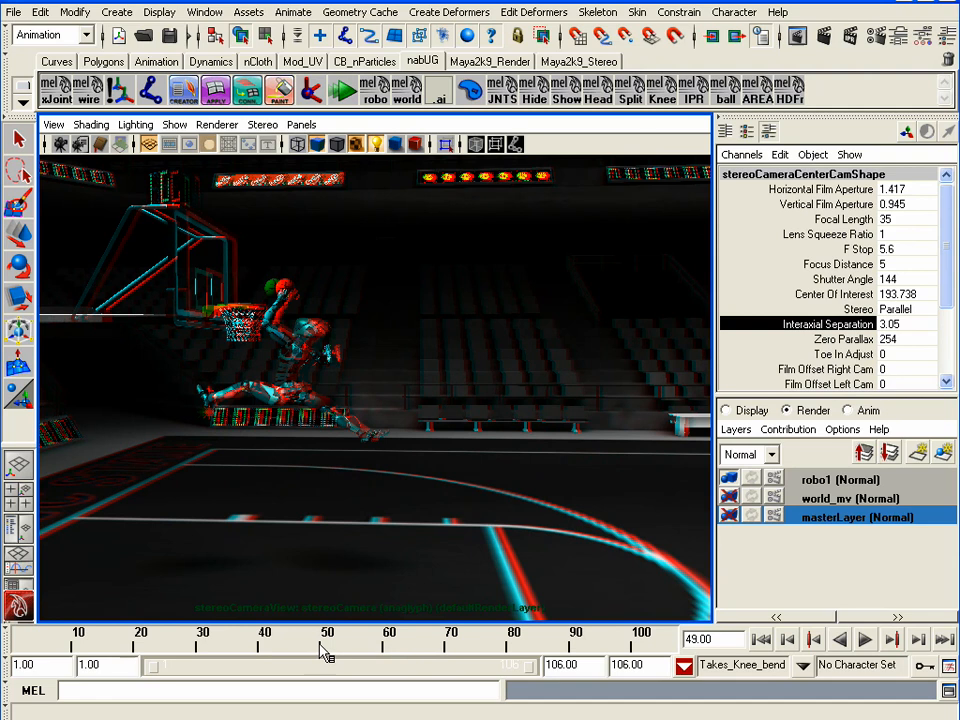
# - Playblast frames 25 to 65 of the stereo view to the movie file Stereo_Test, using the display size from Render Settings
pyautogui.click(206, 13)
pyautogui.click(371, 241)
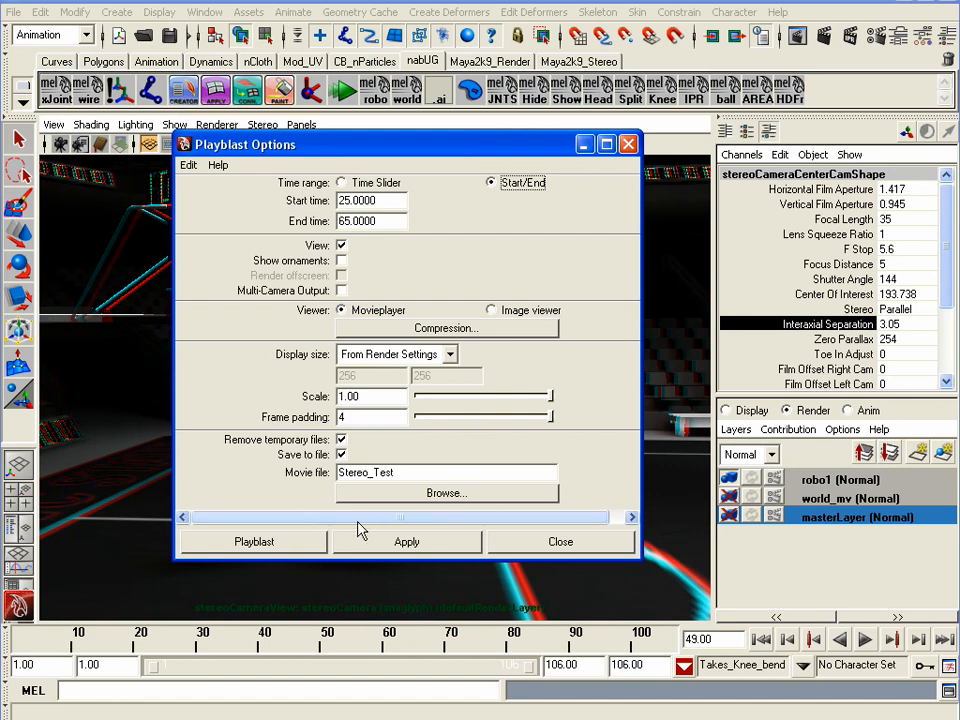
pyautogui.click(288, 546)
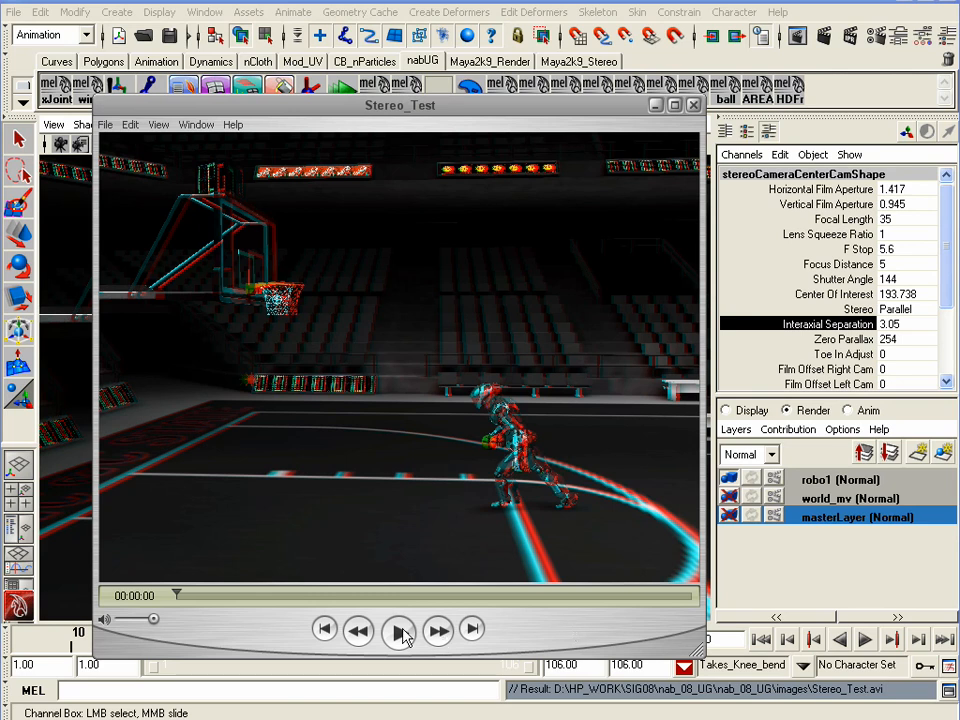
# - Play the Stereo_Test movie repeatedly to review the anaglyph dunk, and minimize the player
pyautogui.click(400, 632)
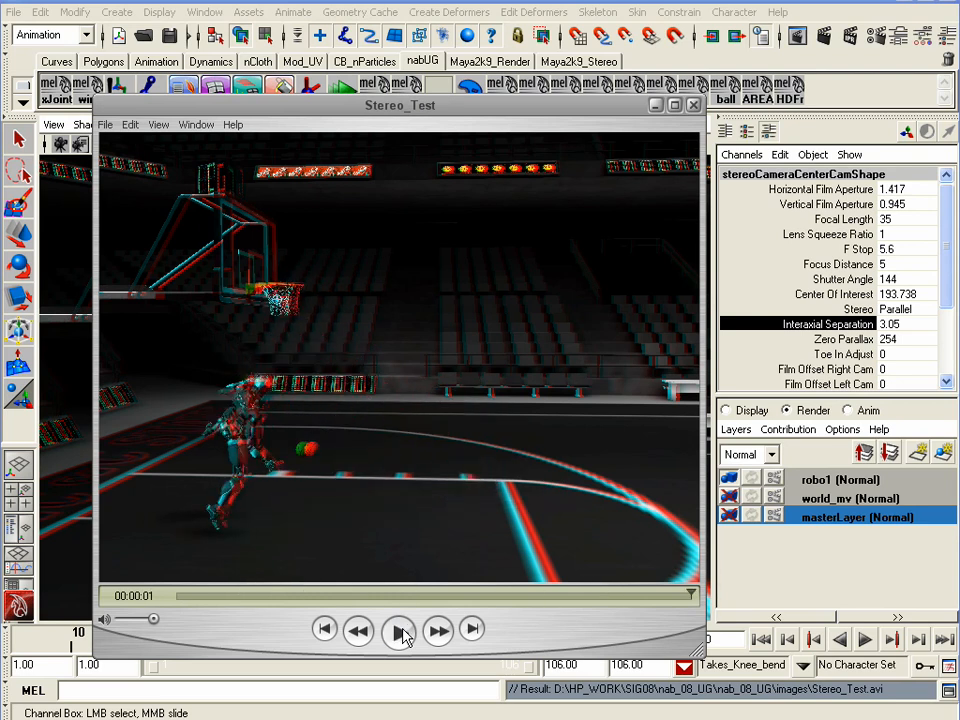
pyautogui.click(400, 632)
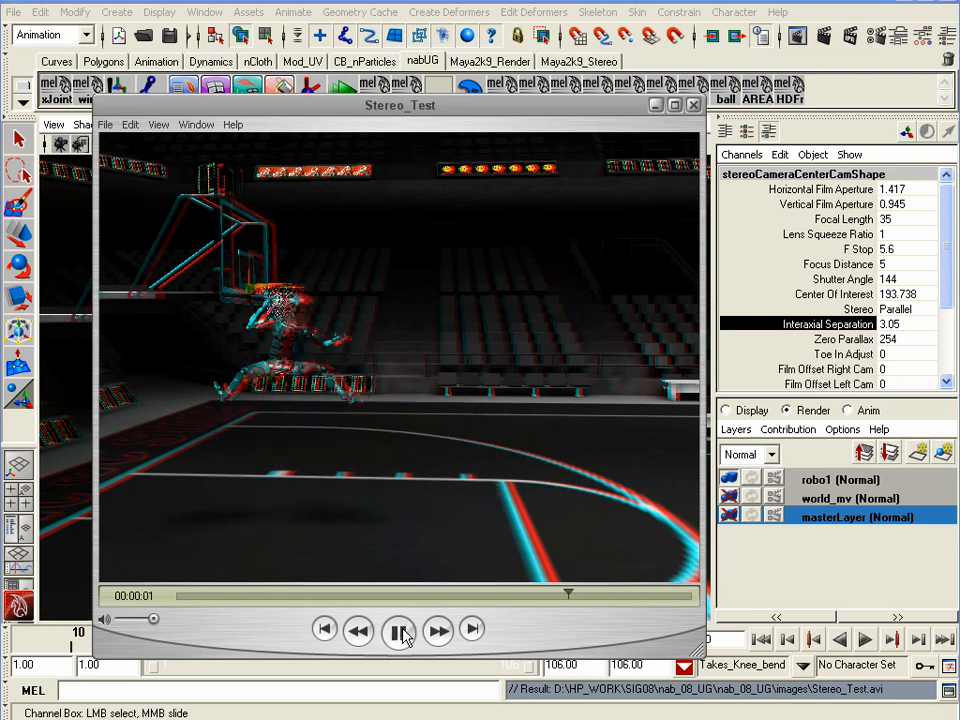
pyautogui.click(400, 632)
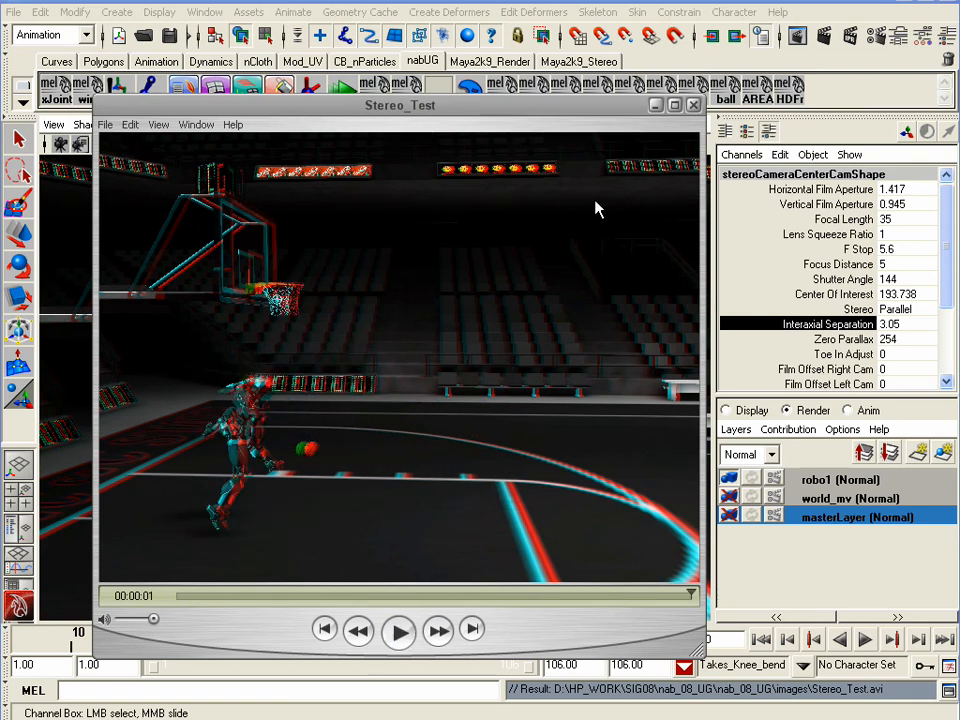
pyautogui.click(655, 106)
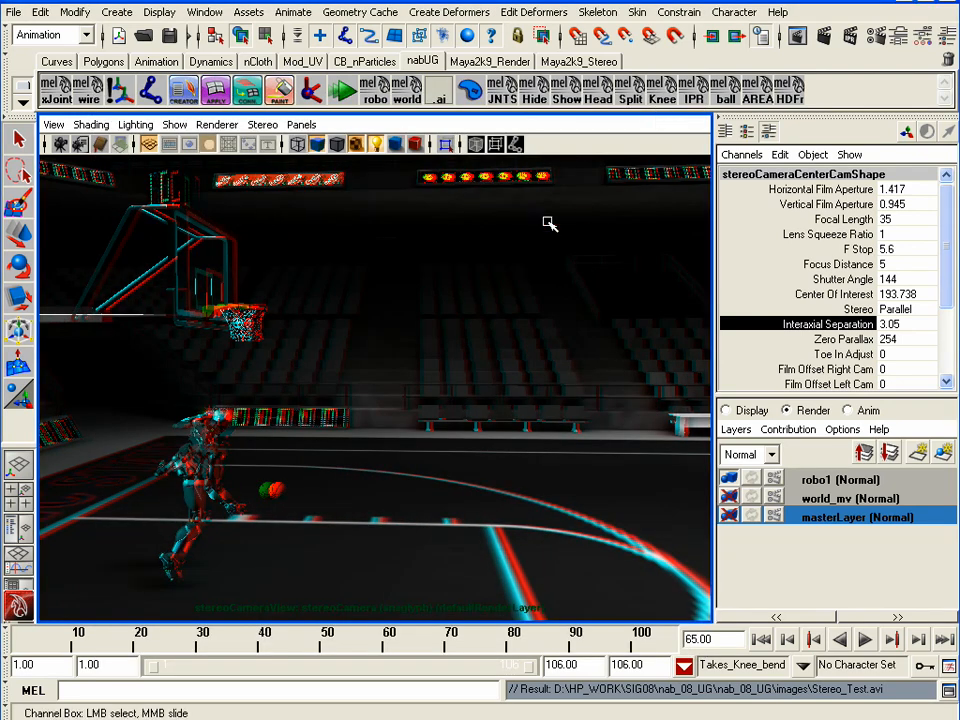
pyautogui.click(300, 125)
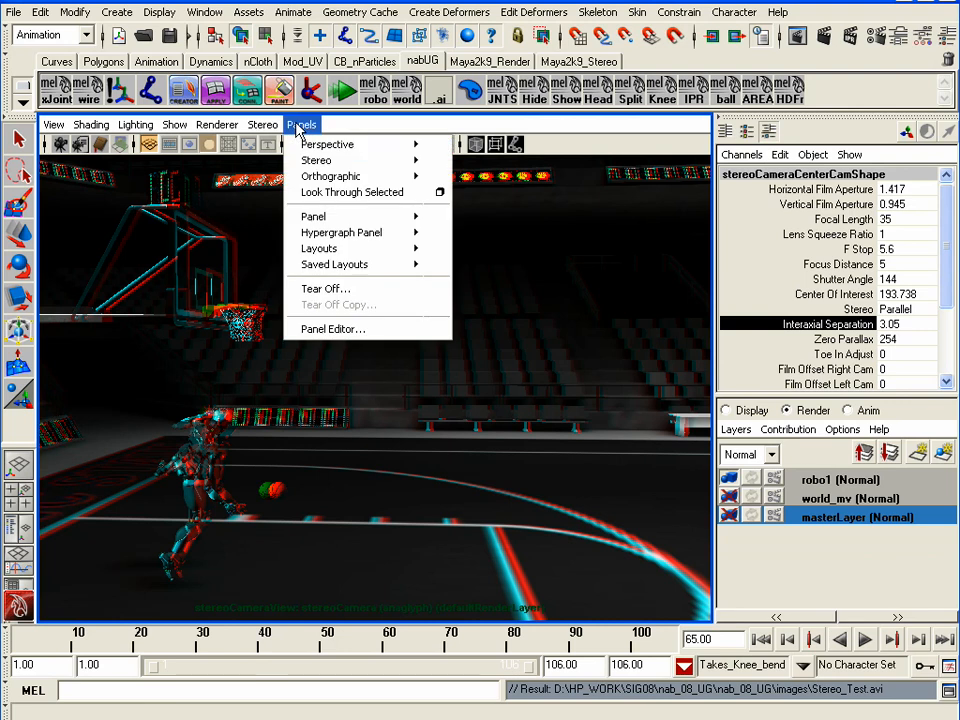
pyautogui.moveTo(362, 167)
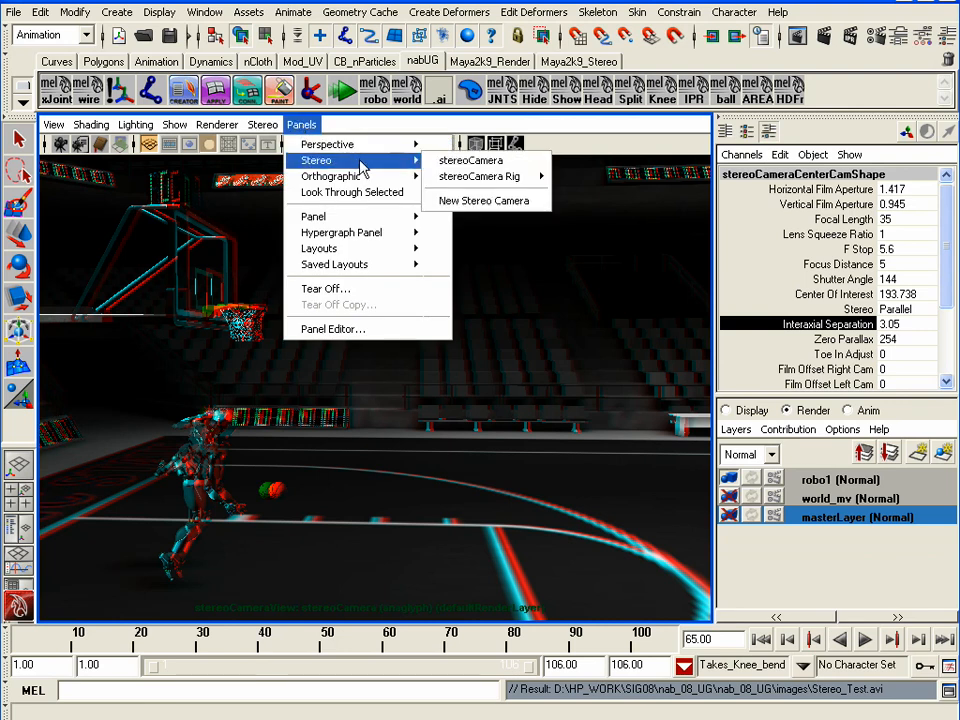
pyautogui.moveTo(477, 187)
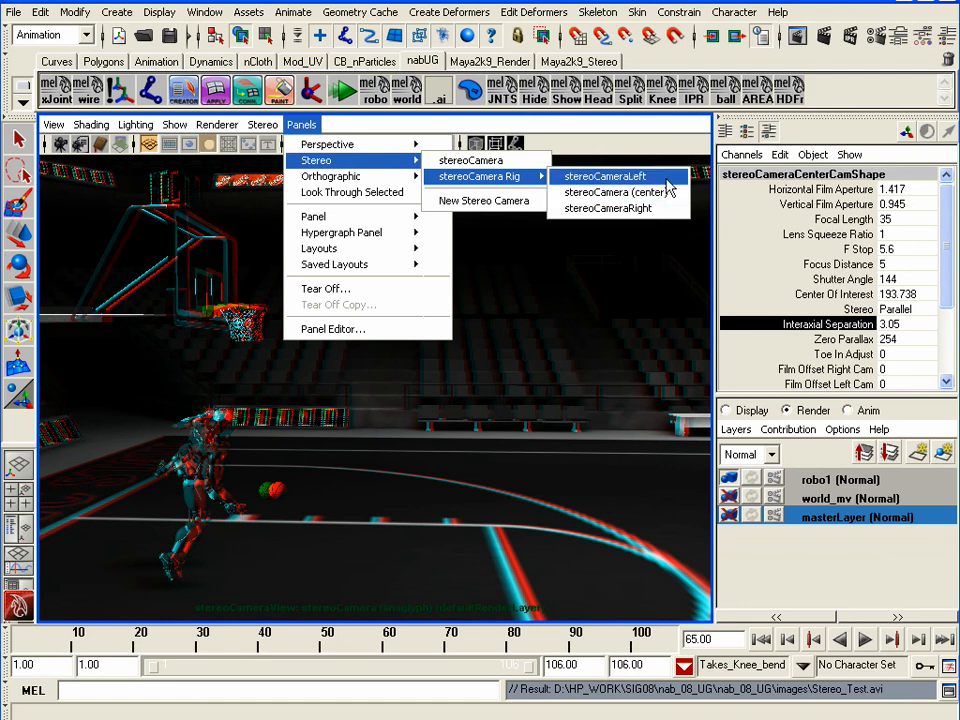
pyautogui.click(650, 129)
# - Switch the viewport from the stereo camera to the persp camera and display the scene textured and shaded
pyautogui.click(316, 126)
pyautogui.moveTo(345, 144)
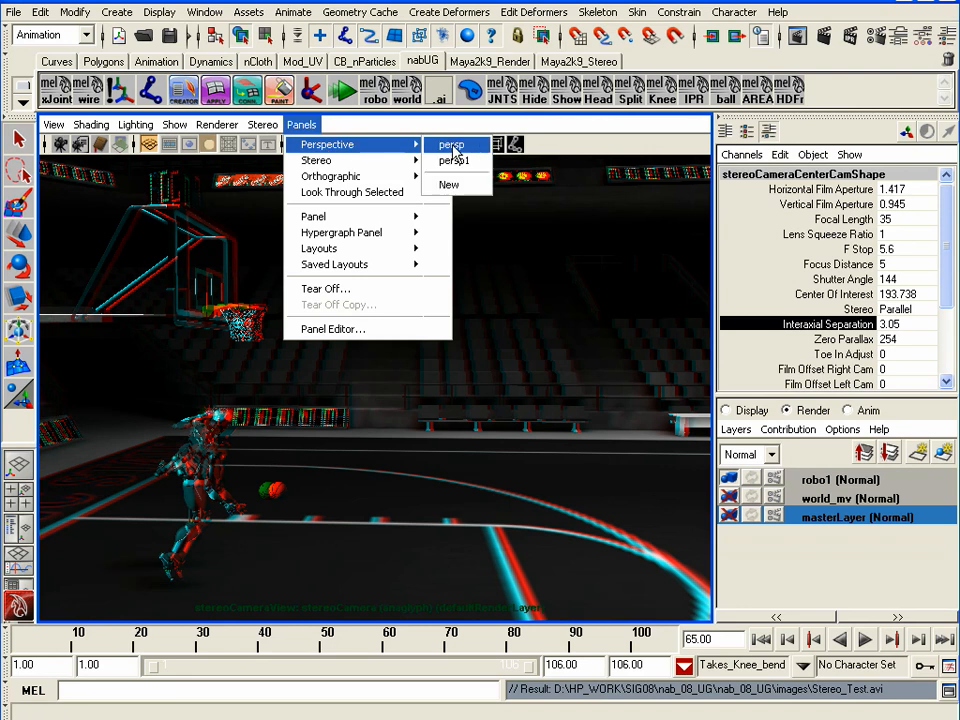
pyautogui.click(452, 147)
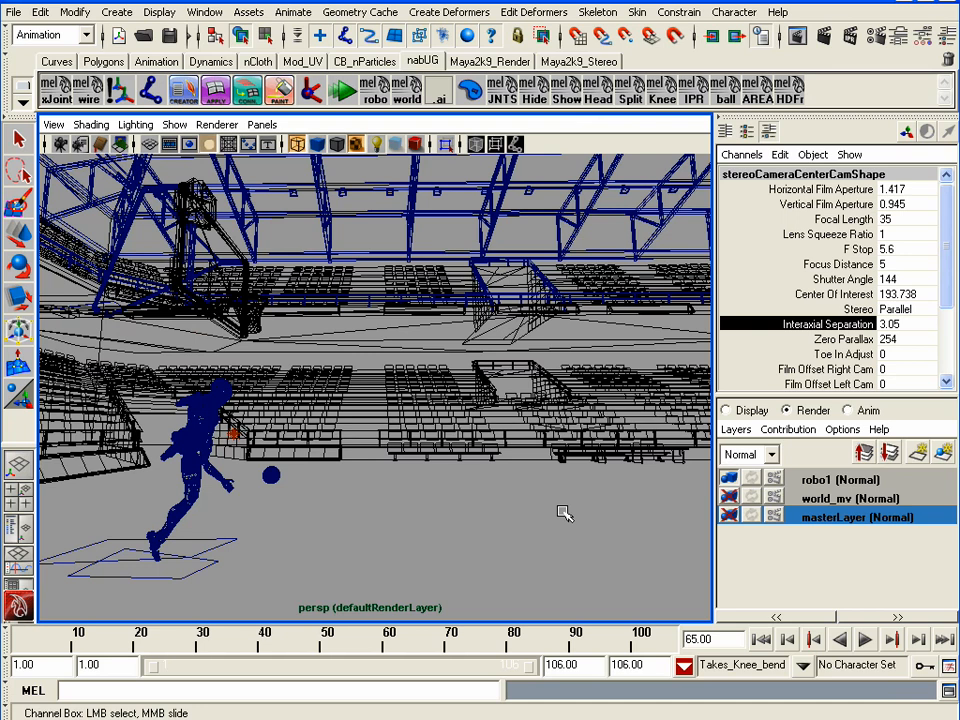
pyautogui.press('6')
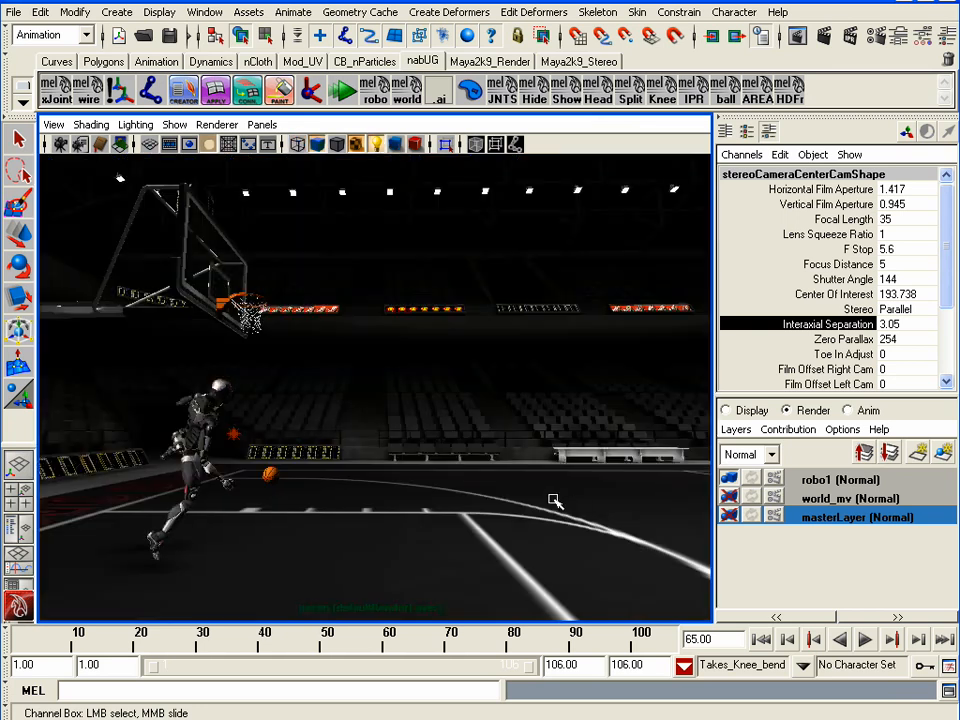
# - Make robo1 the active render layer and play the dunk animation, stopping at frame 50
pyautogui.click(820, 481)
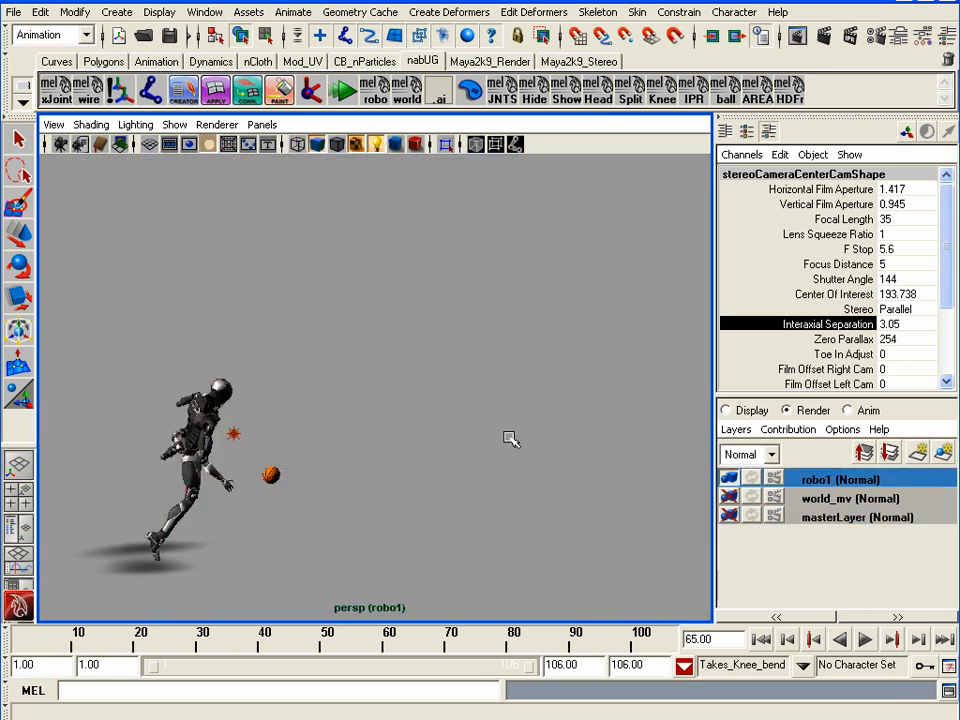
pyautogui.hotkey('alt', 'v')
pyautogui.hotkey('alt', 'v')
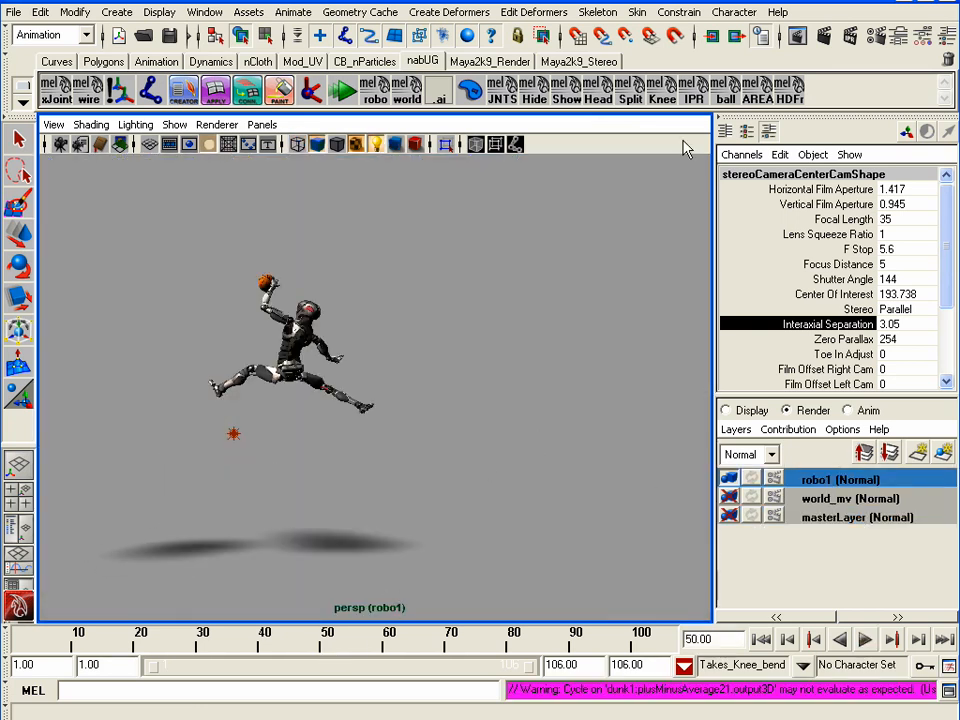
# - Show the Render View above the viewport, frame the robot's head and basketball, and start a mental ray IPR render of a region around its upper body
pyautogui.click(697, 96)
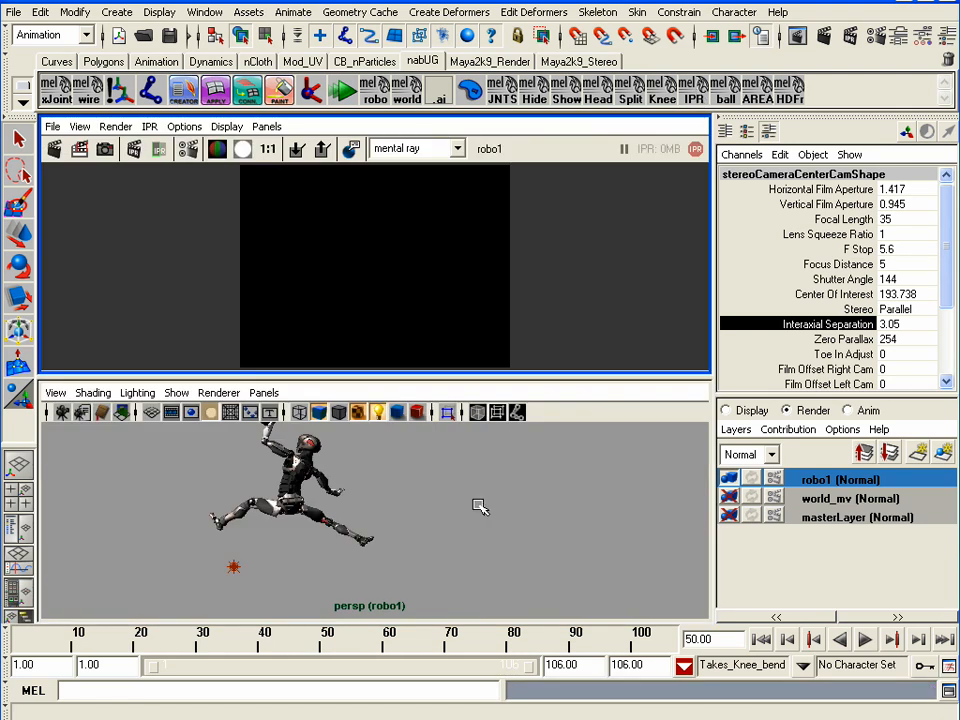
pyautogui.click(136, 150)
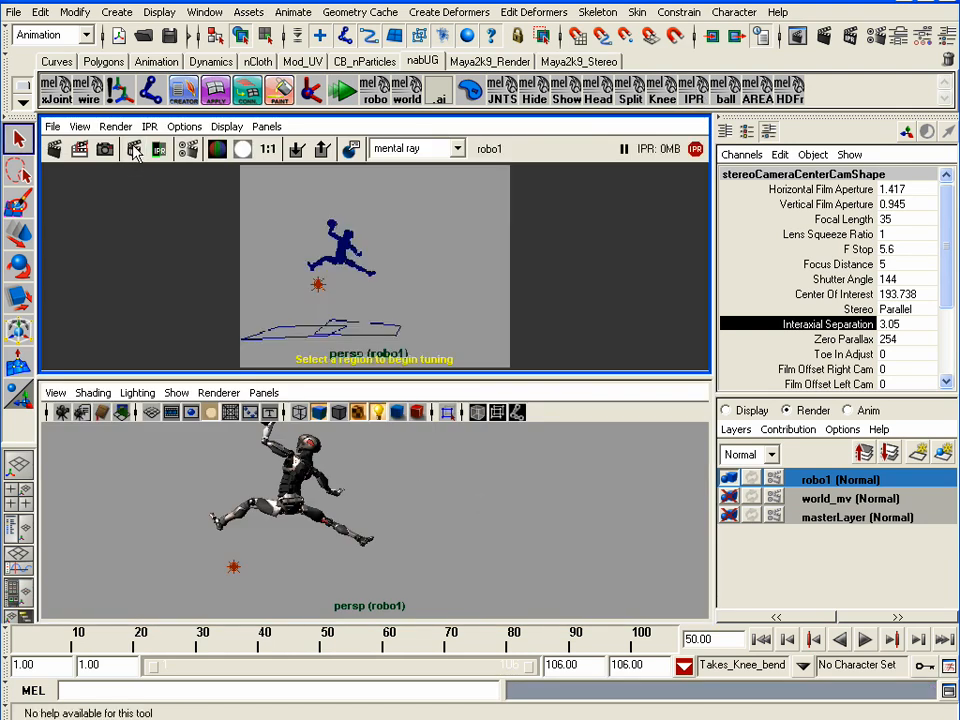
pyautogui.click(724, 90)
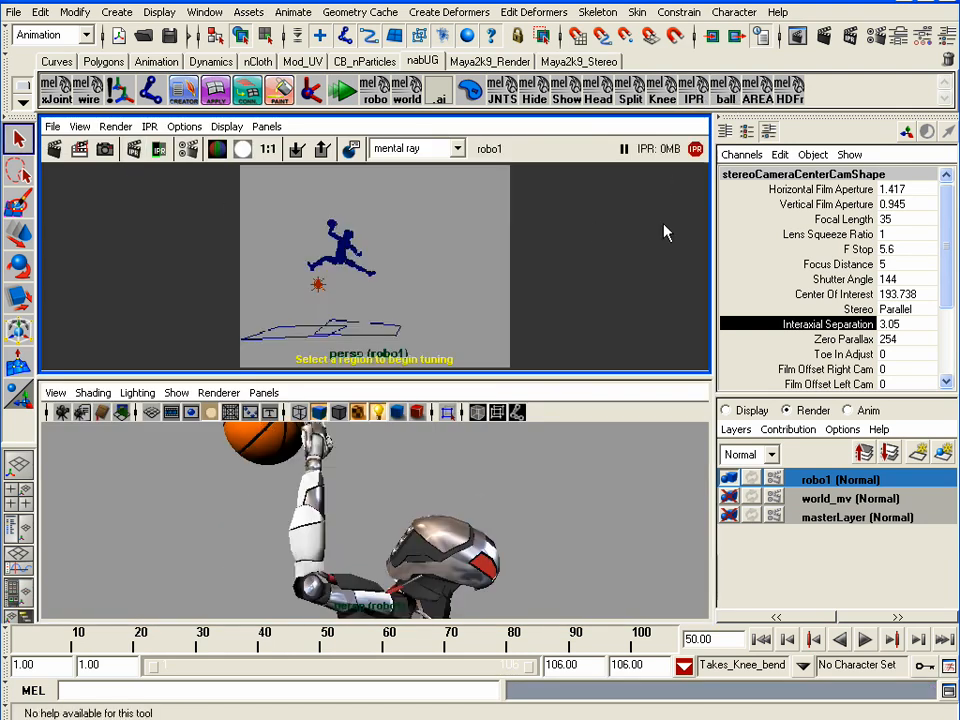
pyautogui.click(136, 150)
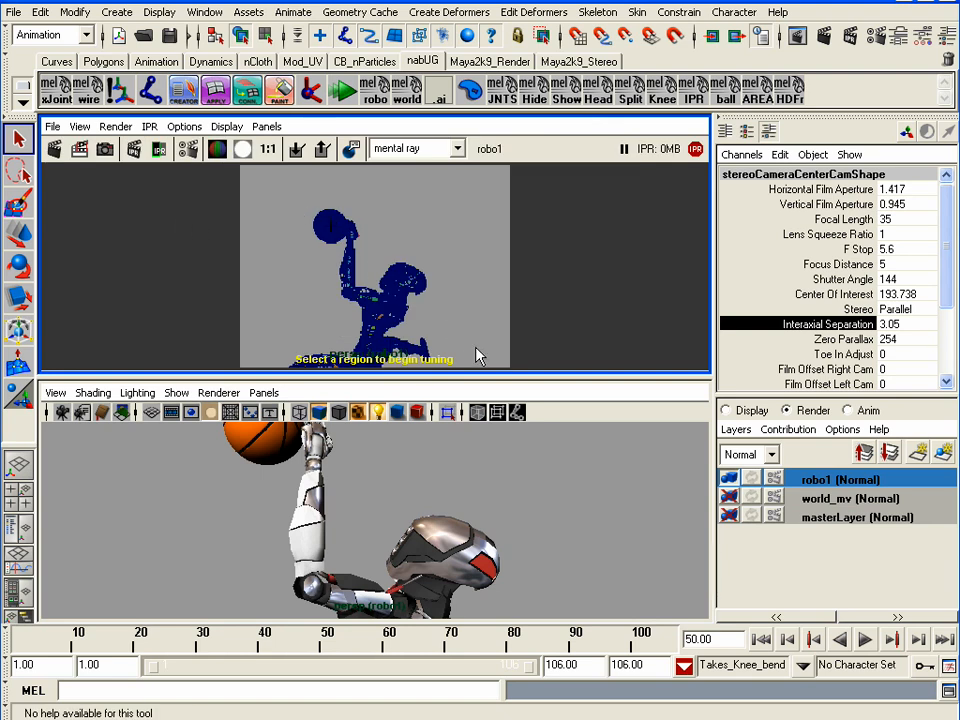
pyautogui.moveTo(280, 189); pyautogui.dragTo(476, 350)
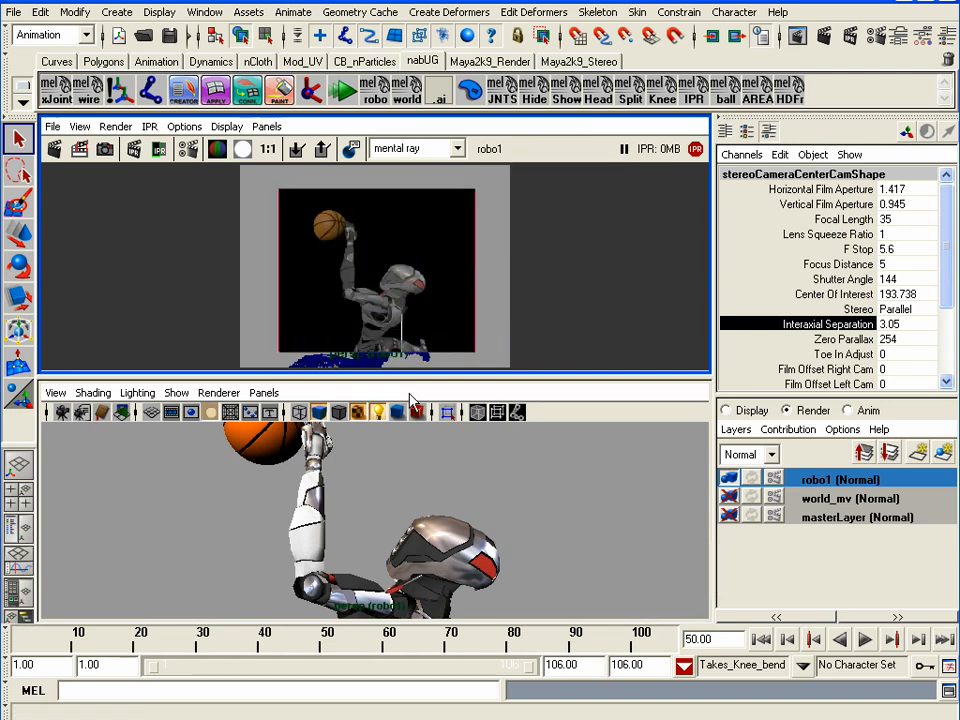
# - Try moving the basketball along its X and Y axes to test the IPR update, and undo both moves
pyautogui.click(268, 458)
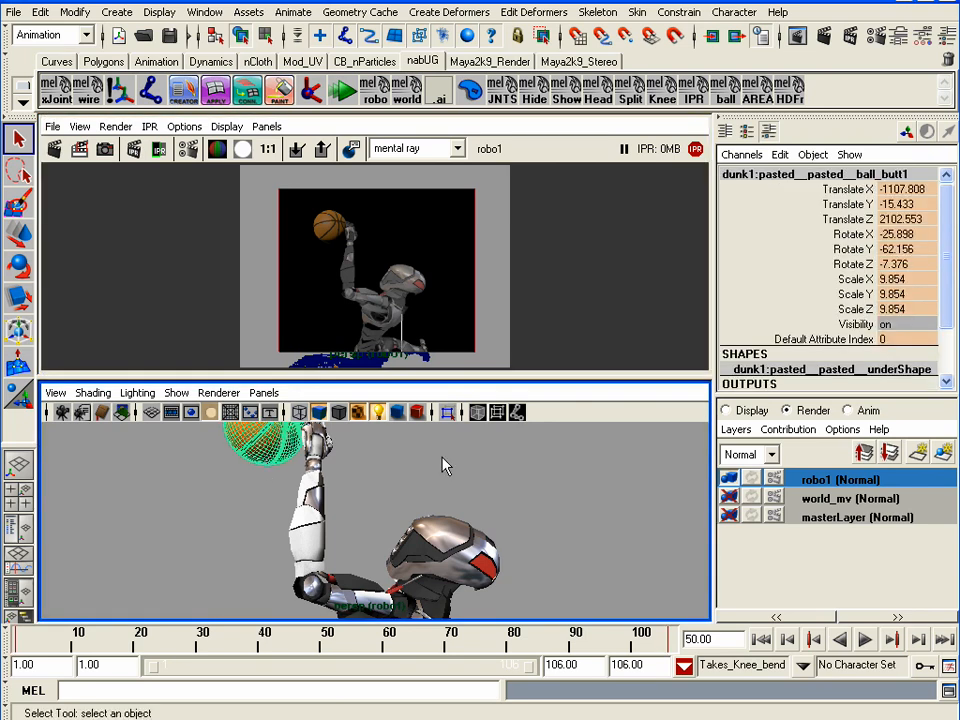
pyautogui.click(845, 191)
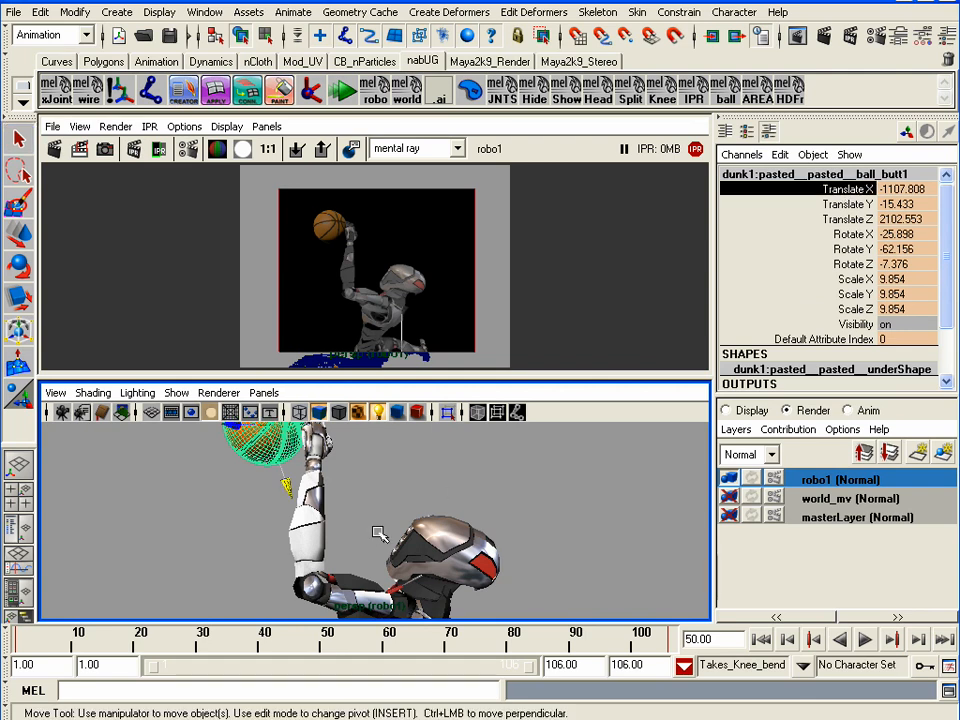
pyautogui.moveTo(286, 484); pyautogui.dragTo(358, 553)
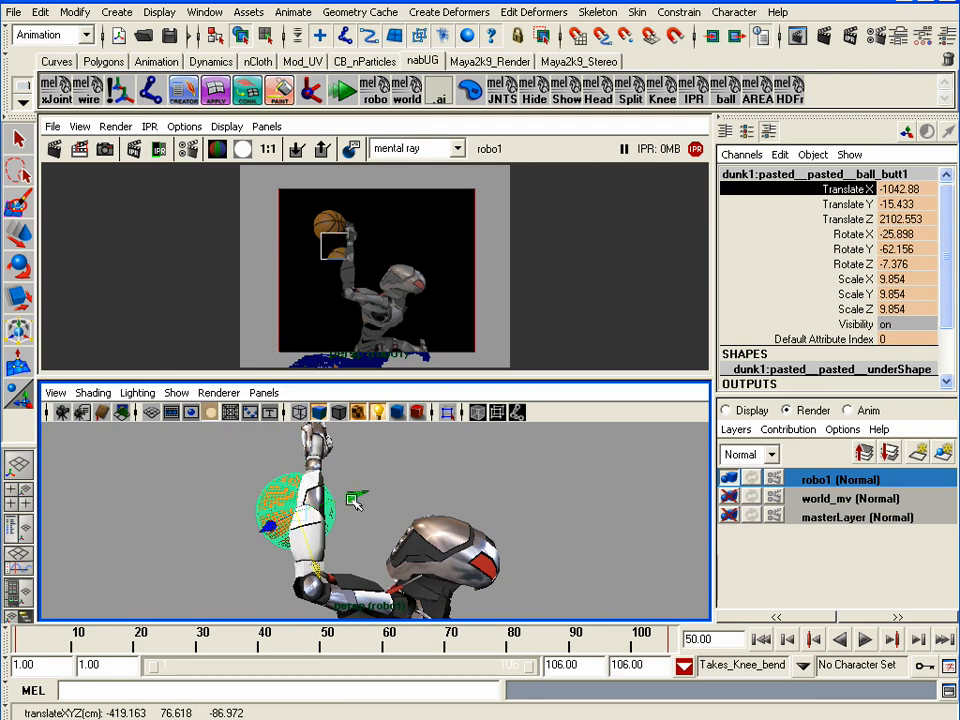
pyautogui.moveTo(354, 501); pyautogui.dragTo(439, 467)
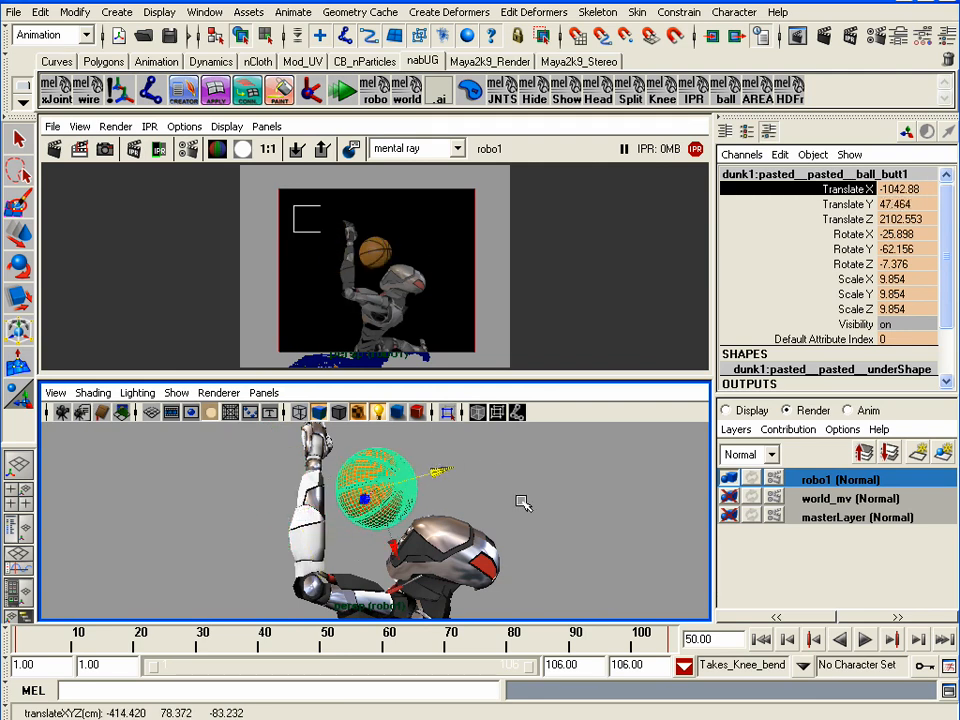
pyautogui.hotkey('ctrl', 'z')
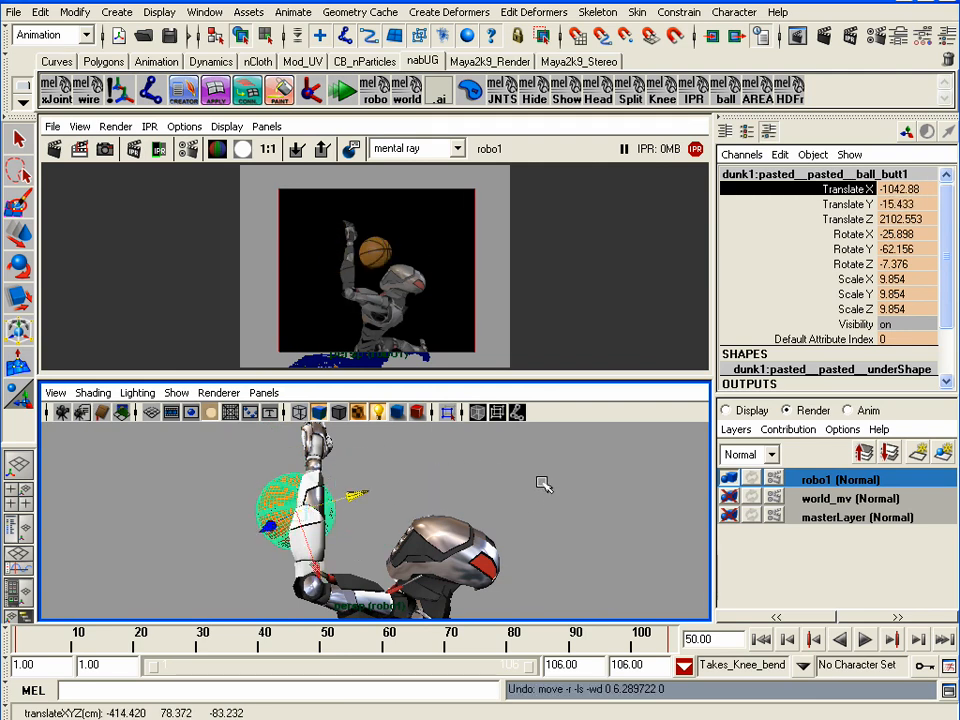
pyautogui.hotkey('ctrl', 'z')
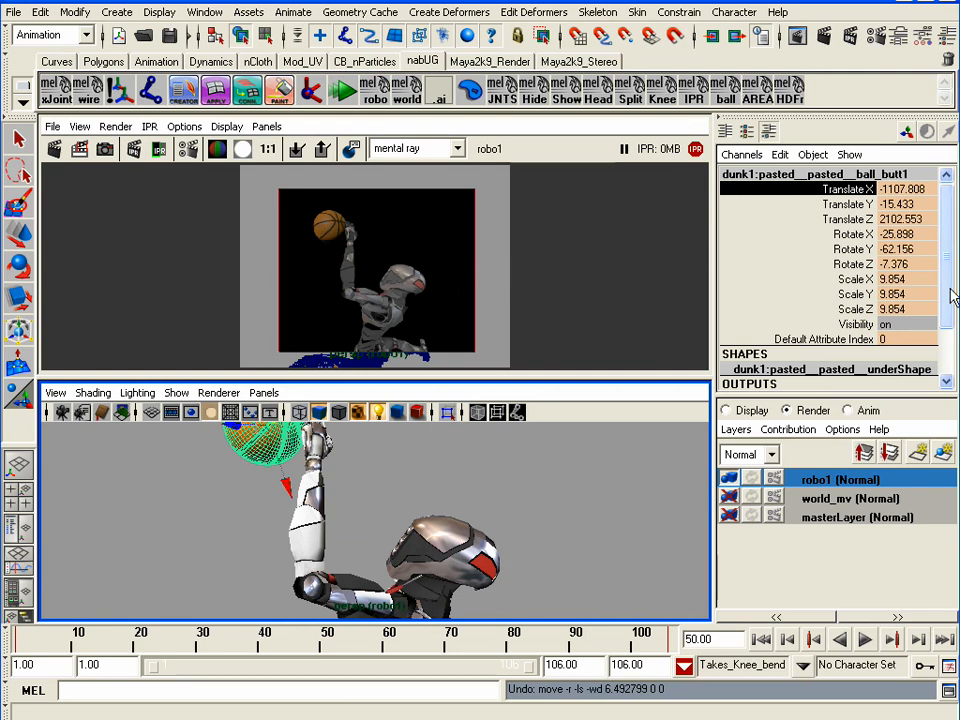
# - Toggle the basketball's Visibility off and back on to test the IPR update, and deselect the ball
pyautogui.moveTo(951, 297); pyautogui.dragTo(950, 299)
pyautogui.doubleClick(900, 321)
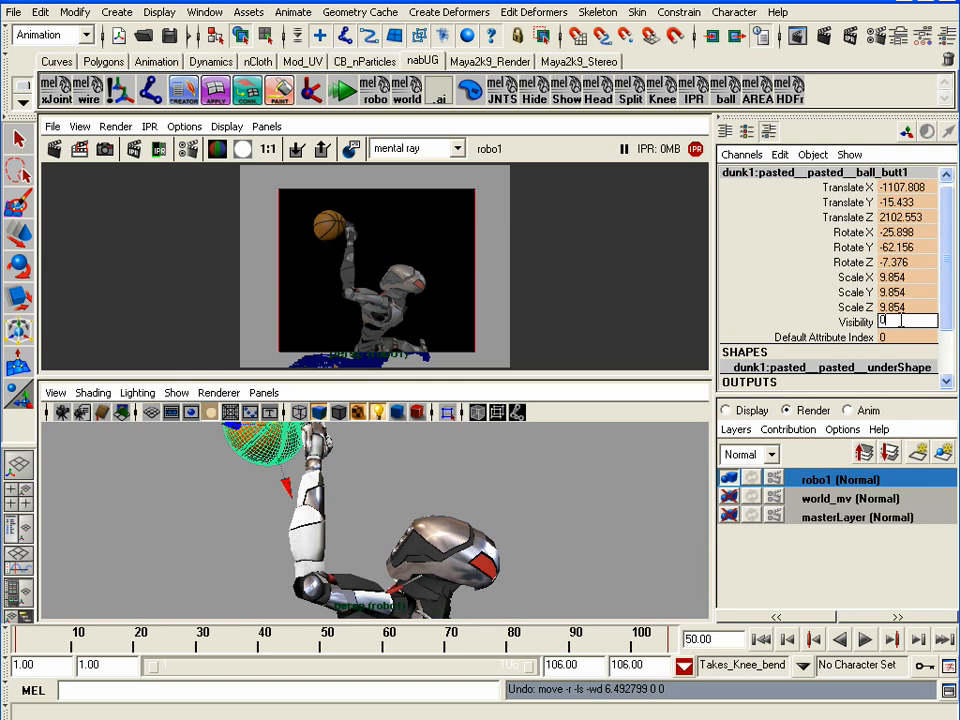
pyautogui.press('Return')
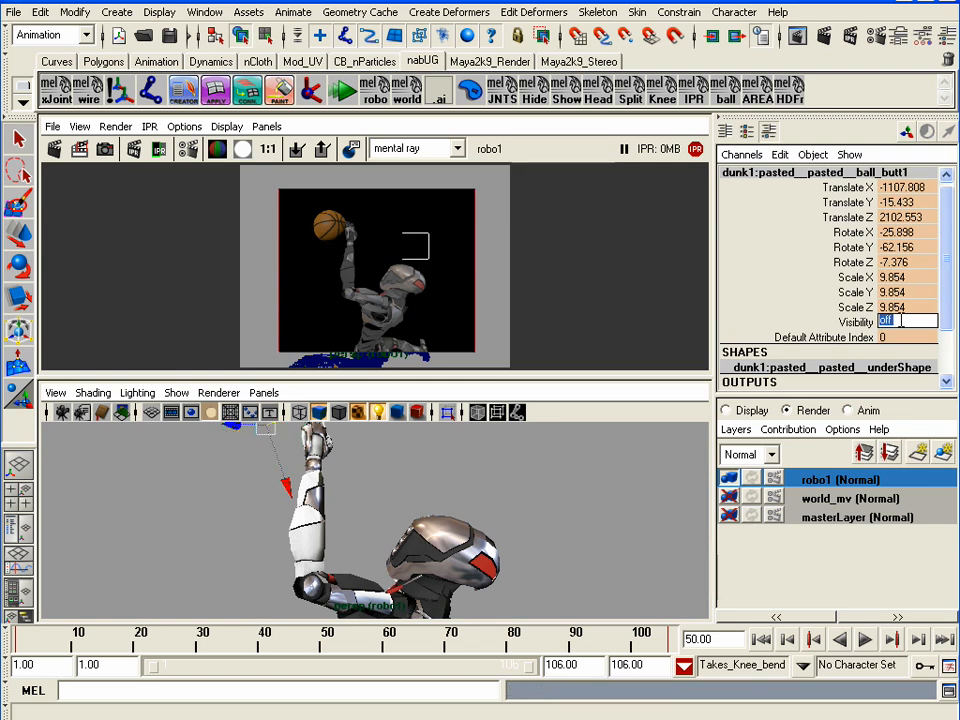
pyautogui.write('1')
pyautogui.press('Return')
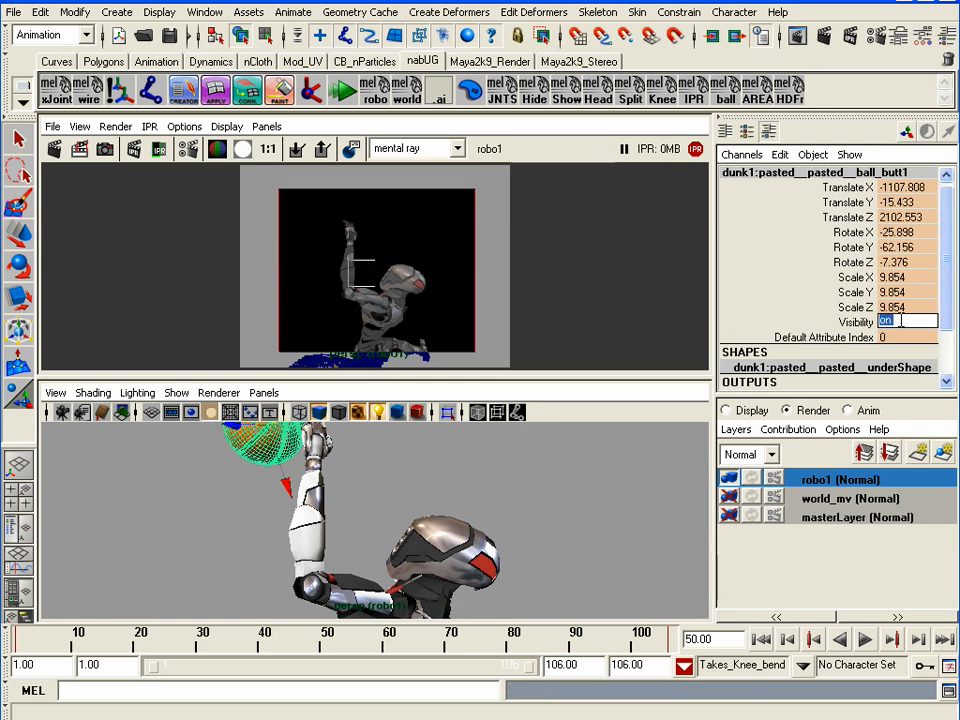
pyautogui.write('0')
pyautogui.press('Return')
pyautogui.press('q')
pyautogui.click(540, 452)
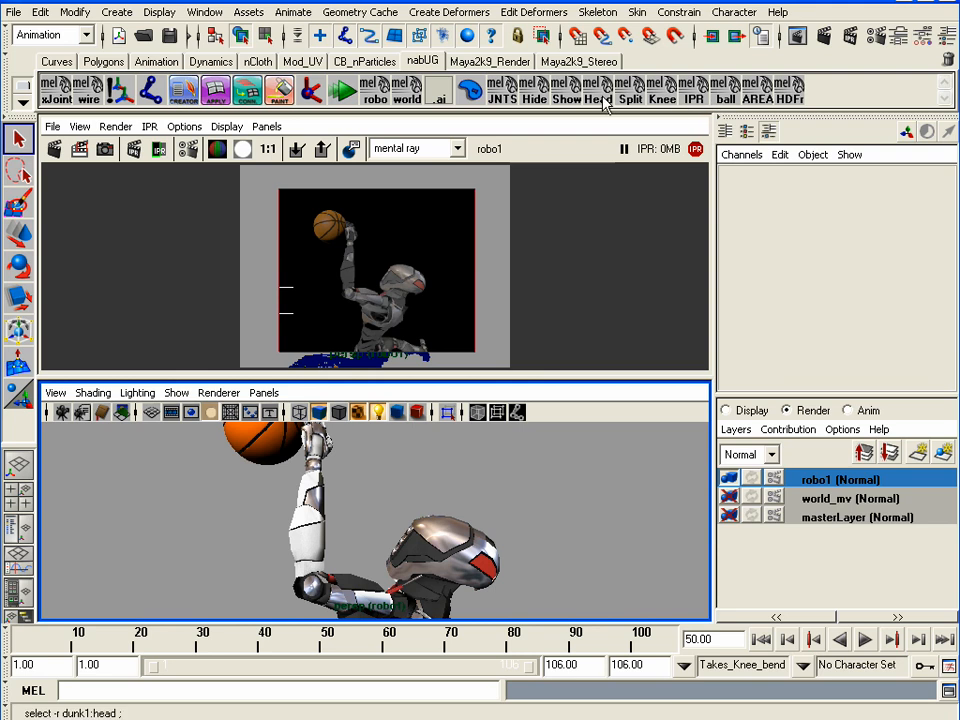
# - Frame the robot's face, advance the animation to frame 54, and restart the IPR render on a region around the head and shoulders
pyautogui.click(784, 98)
pyautogui.hotkey('alt', 'v')
pyautogui.click(349, 652)
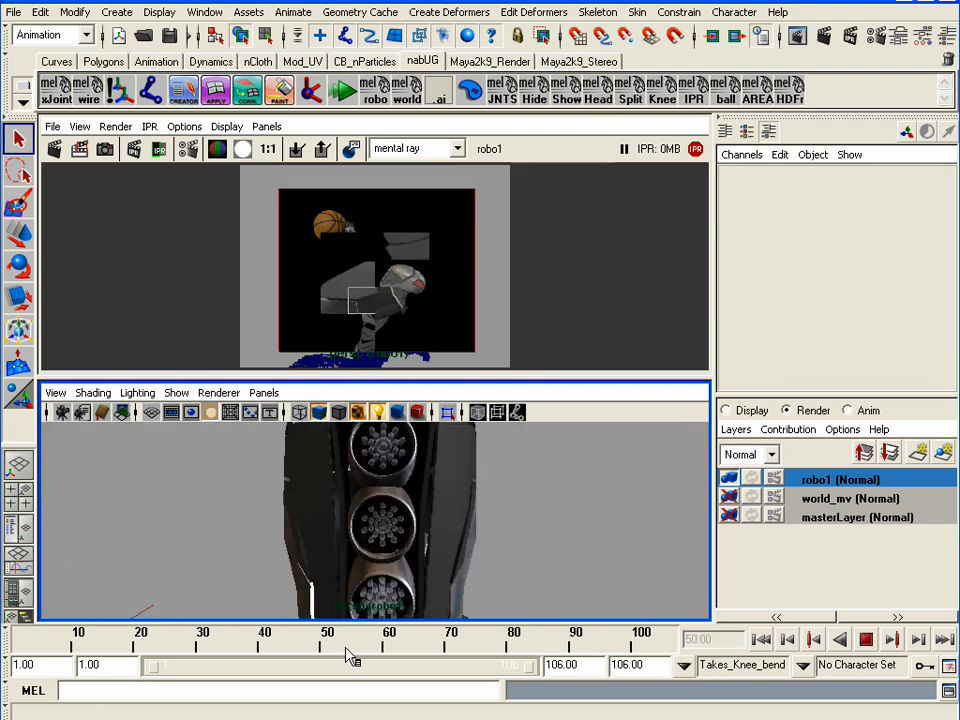
pyautogui.click(136, 150)
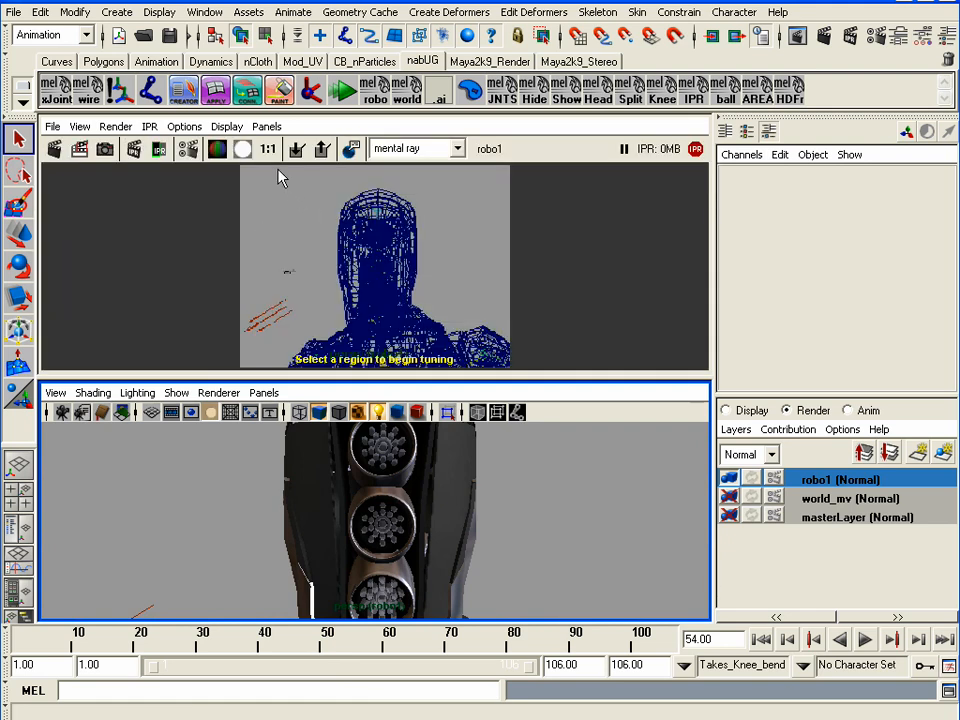
pyautogui.moveTo(279, 171); pyautogui.dragTo(496, 357)
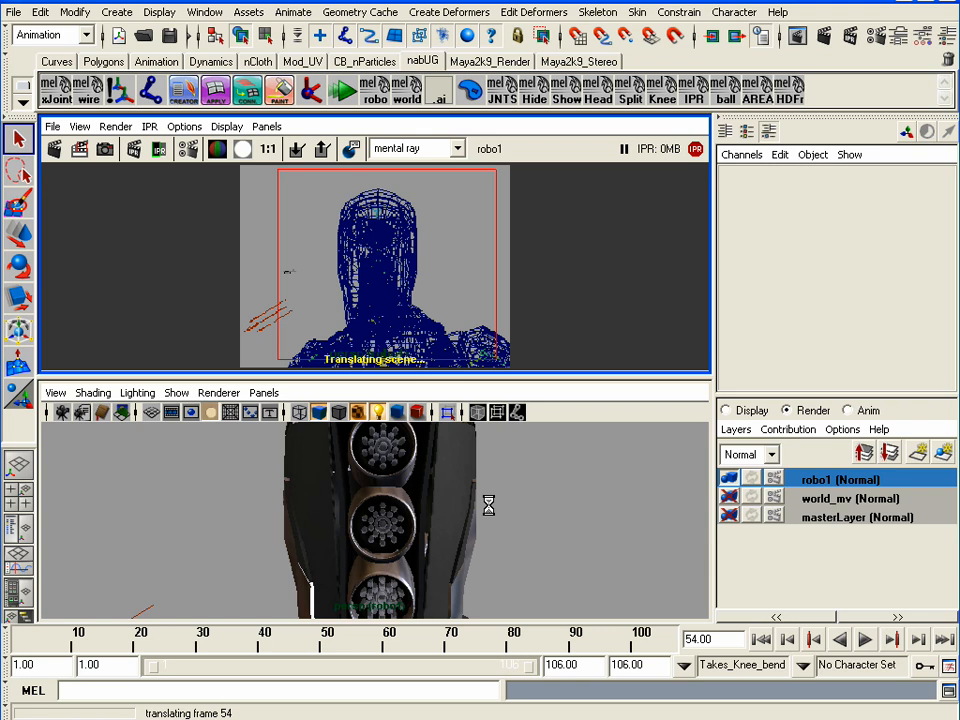
# - Set the robot head's display smoothness to 2 and select the vertices across the top of the skull
pyautogui.keyDown('alt'); pyautogui.moveTo(486, 512); pyautogui.dragTo(343, 501, button='right'); pyautogui.keyUp('alt')
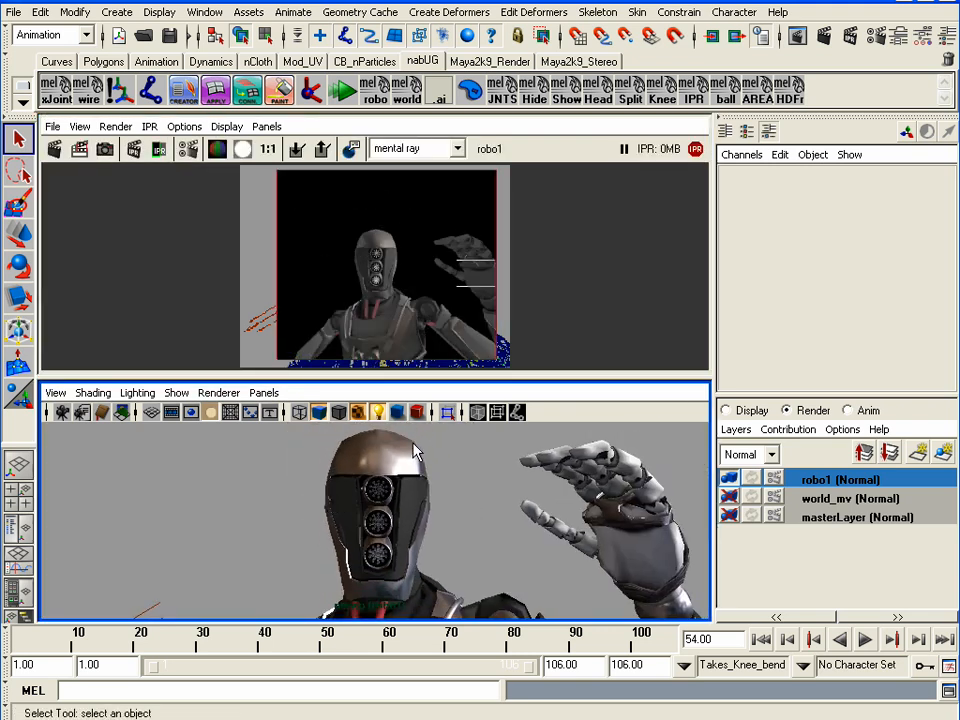
pyautogui.click(417, 456)
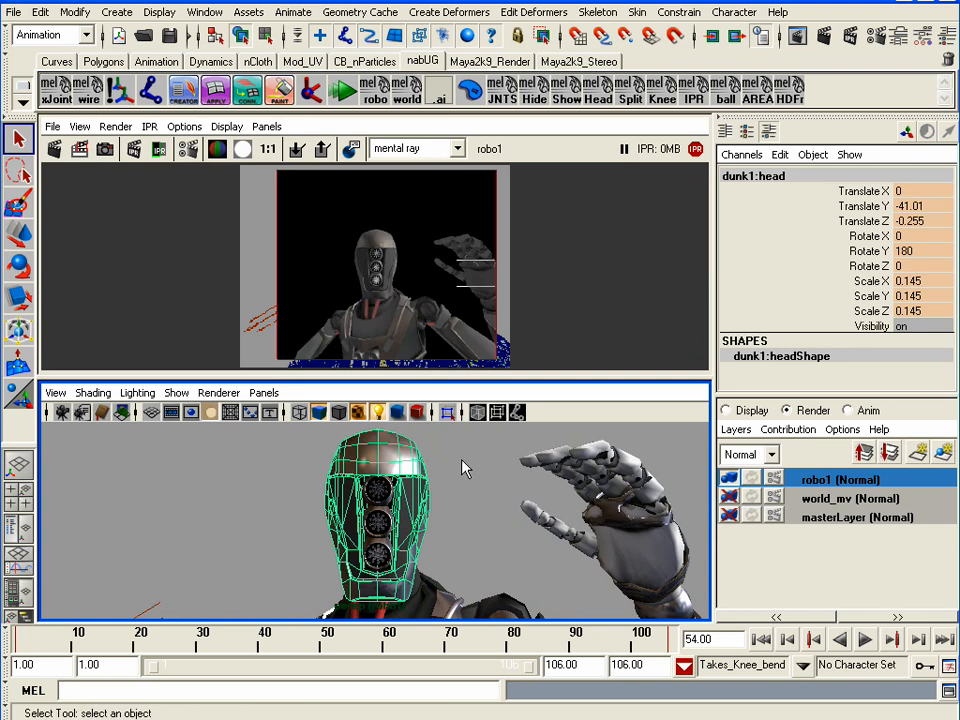
pyautogui.press('2')
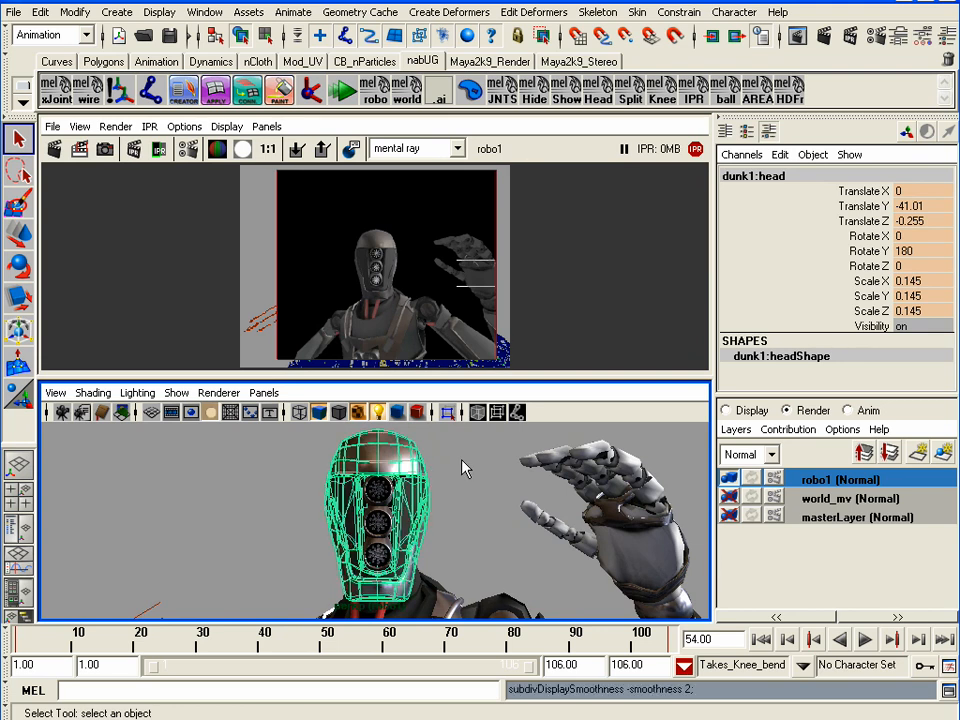
pyautogui.moveTo(465, 468); pyautogui.dragTo(401, 459, button='right')
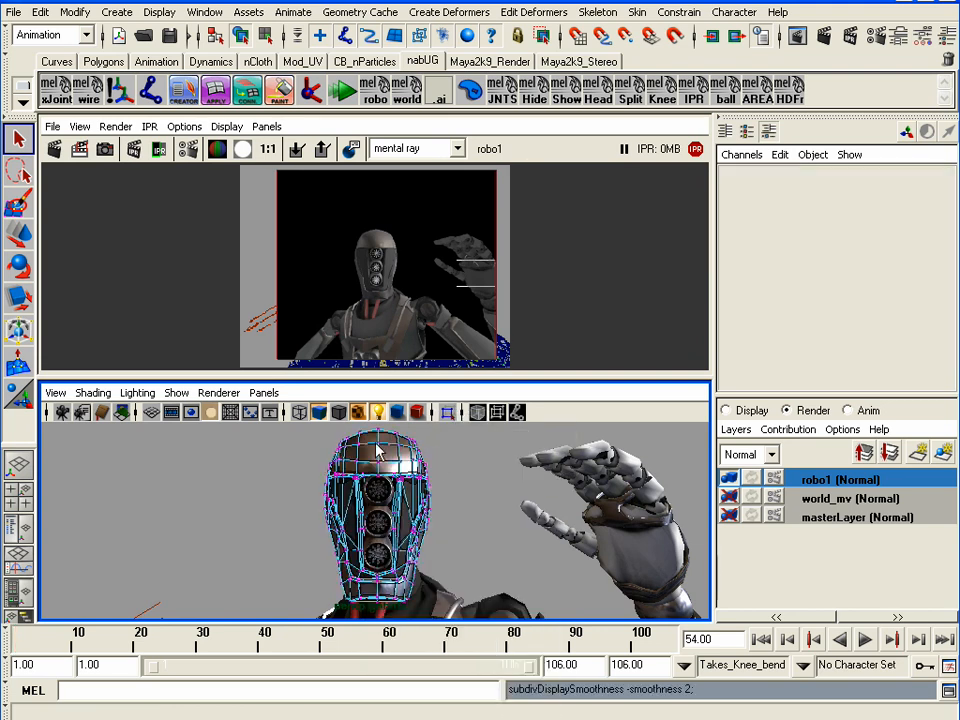
pyautogui.moveTo(304, 425); pyautogui.dragTo(460, 477)
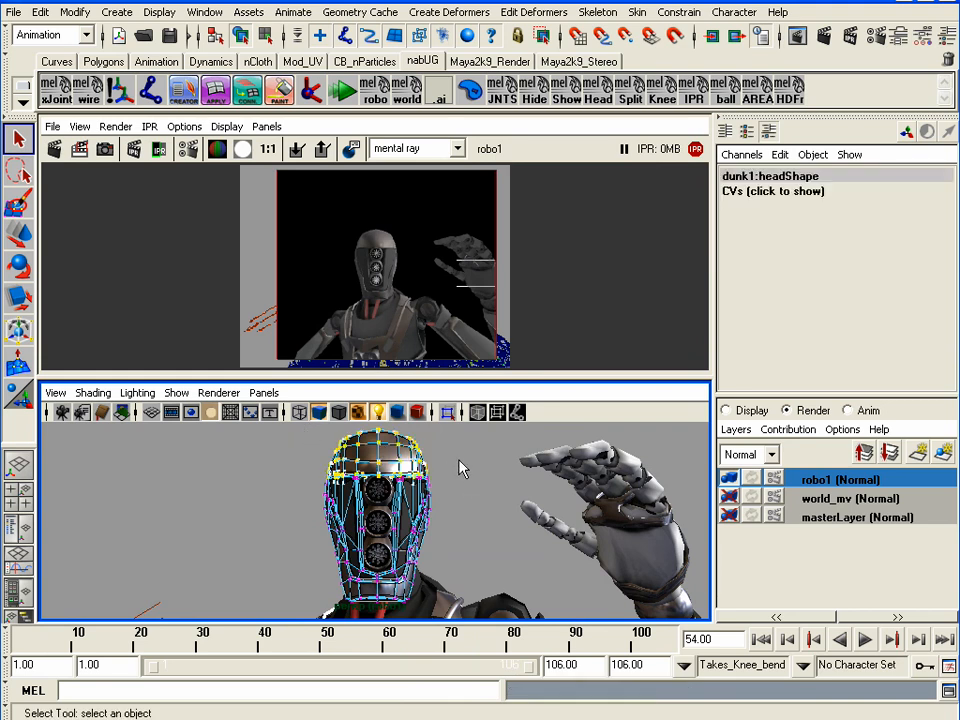
# - Turn on soft selection for the skull vertices, adjust its falloff, and scale the top of the head slightly wider along X
pyautogui.press('b')
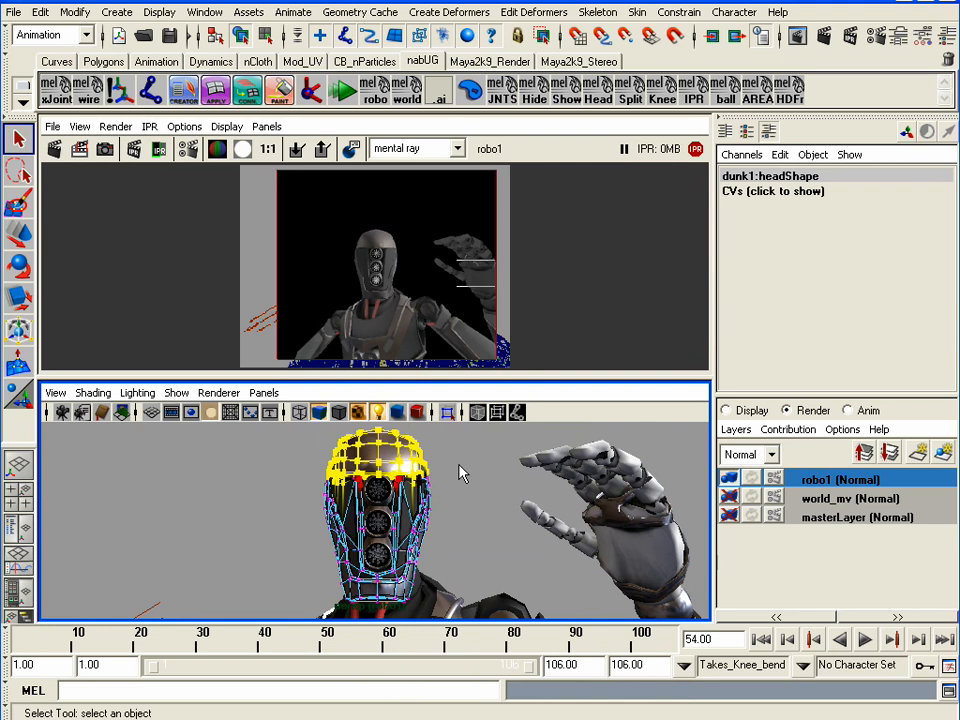
pyautogui.press('q')
pyautogui.moveTo(459, 465)
pyautogui.mouseDown()
pyautogui.moveTo(458, 496)
pyautogui.moveTo(417, 477)
pyautogui.moveTo(424, 484)
pyautogui.moveTo(445, 476)
pyautogui.moveTo(435, 465)
pyautogui.moveTo(446, 466)
pyautogui.mouseUp()
pyautogui.press('r')
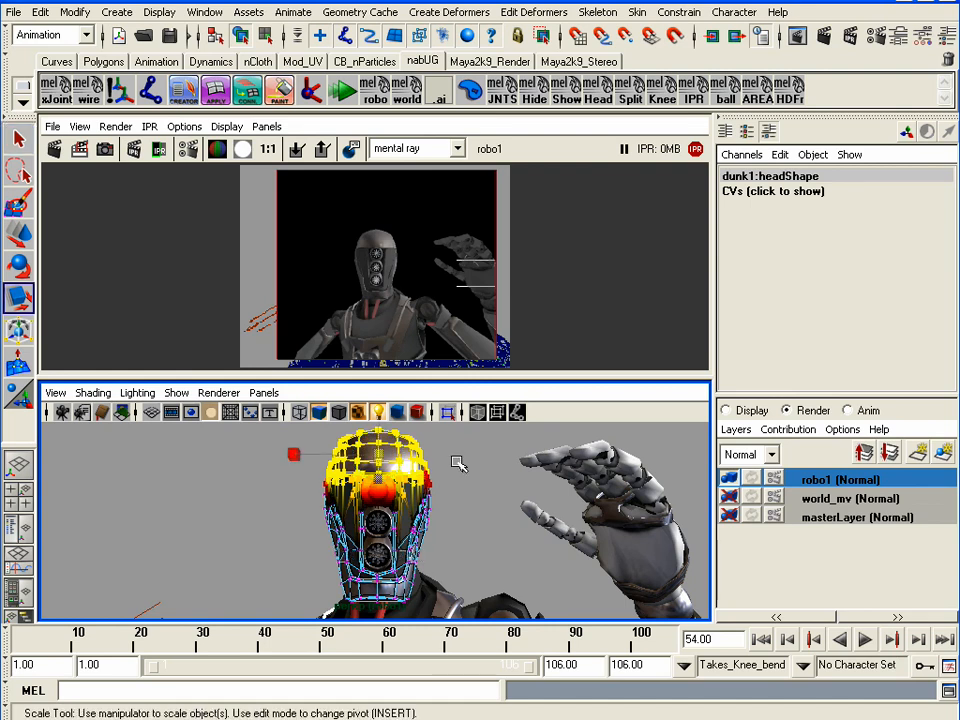
pyautogui.moveTo(297, 452); pyautogui.dragTo(259, 455)
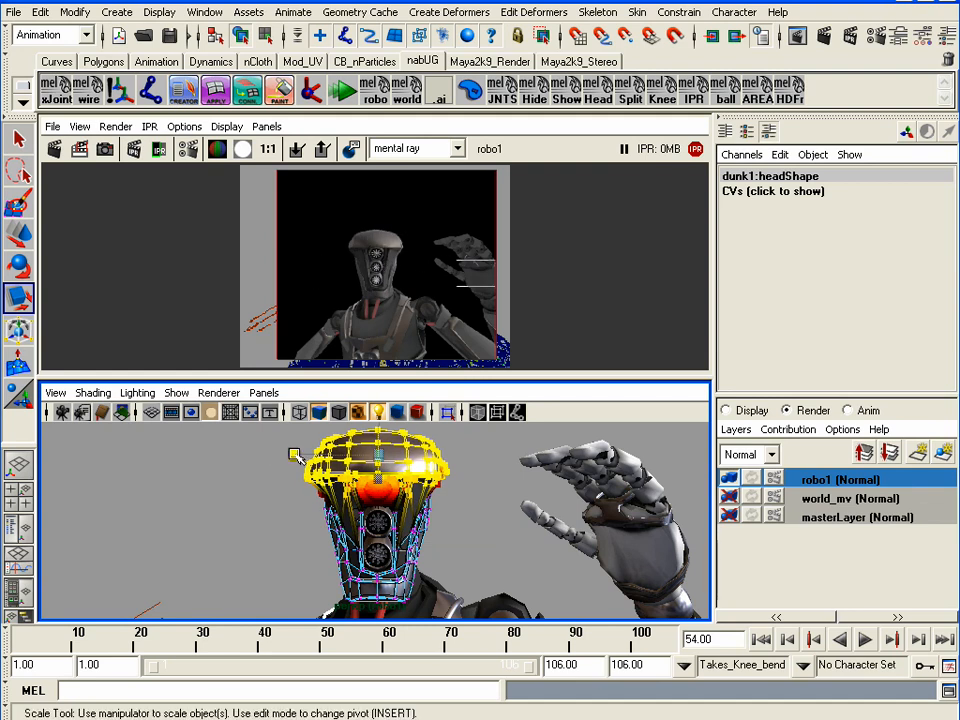
pyautogui.moveTo(293, 455); pyautogui.dragTo(313, 455)
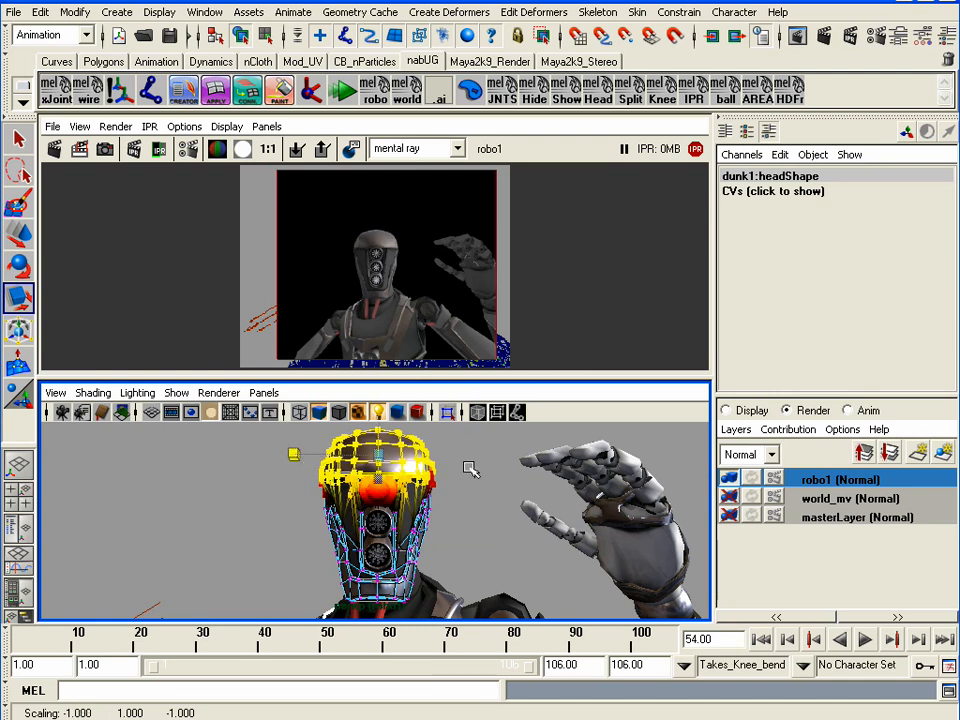
# - Clear the skull vertex selection, return the robot head to object mode with soft selection turned off, and deselect the head
pyautogui.click(176, 393)
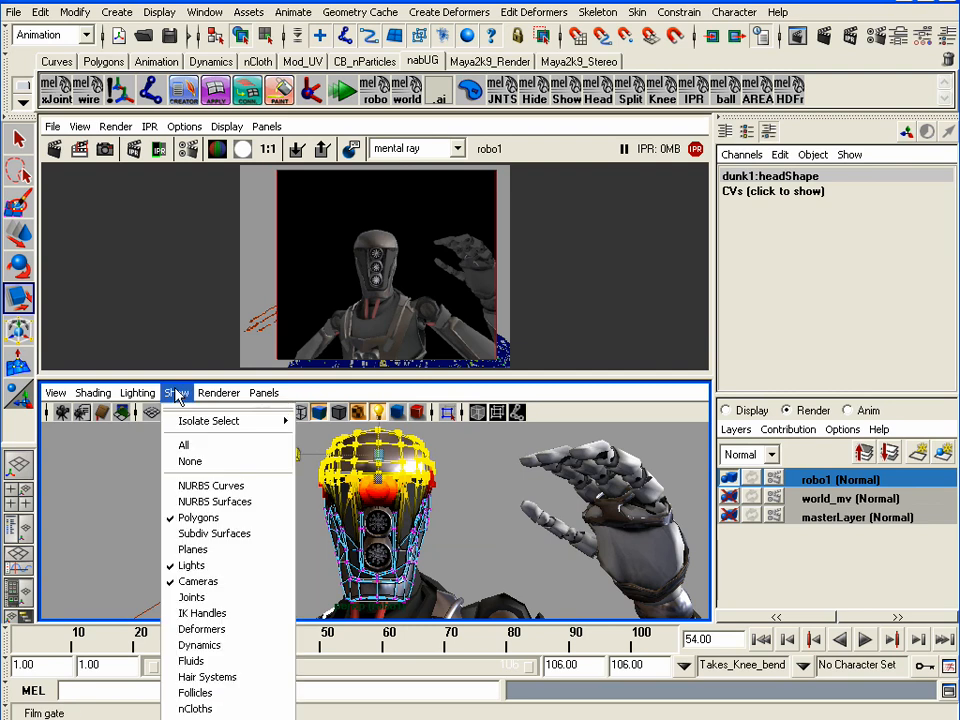
pyautogui.click(124, 485)
pyautogui.click(133, 497)
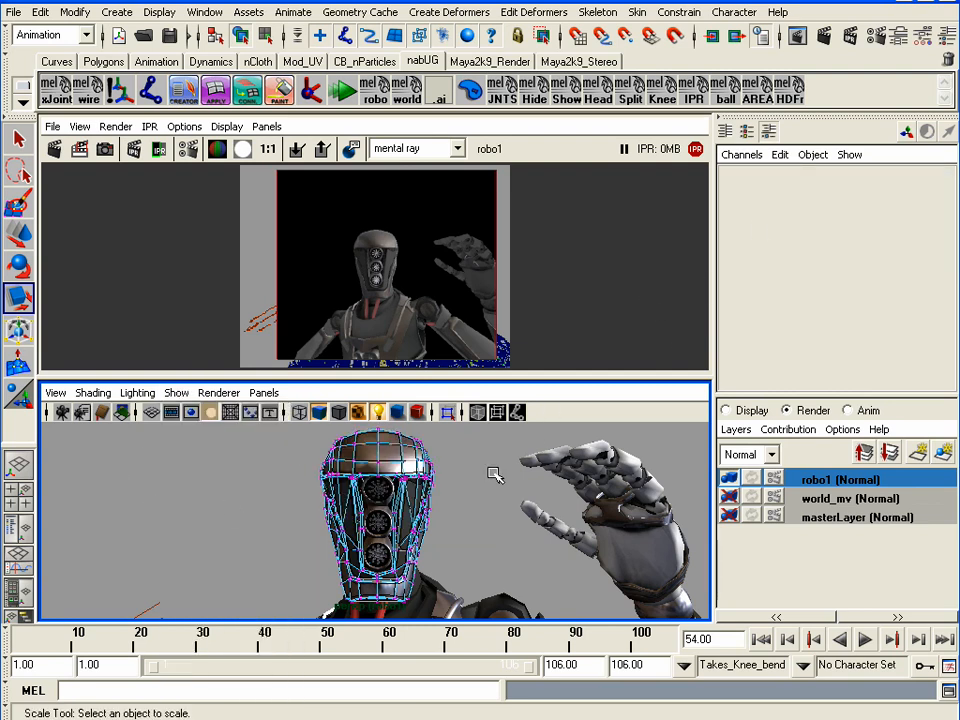
pyautogui.click(240, 37)
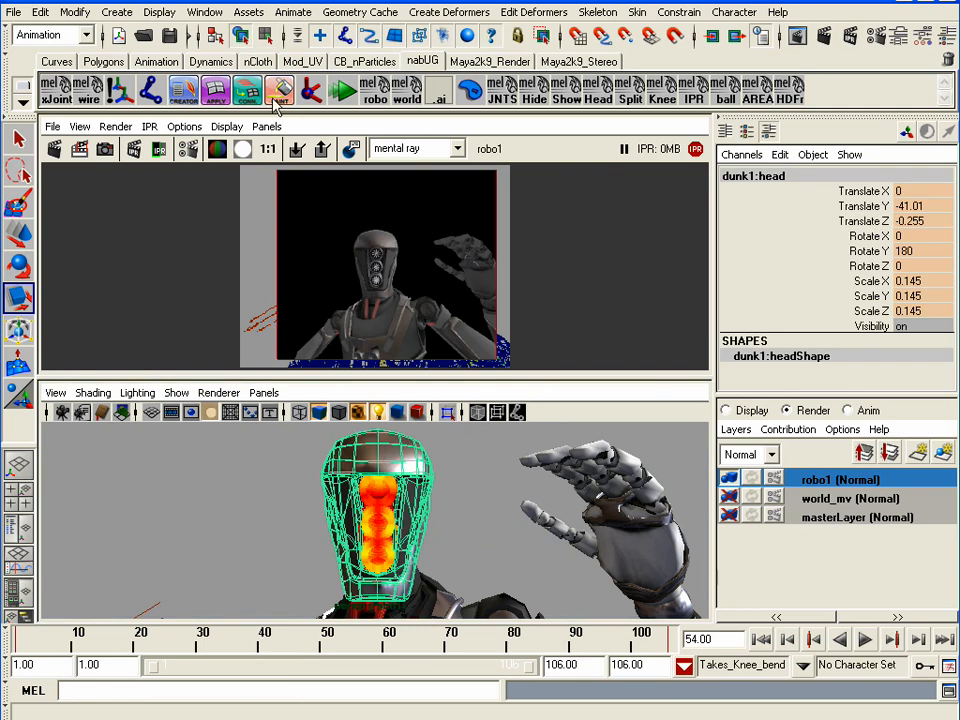
pyautogui.middleClick(483, 483)
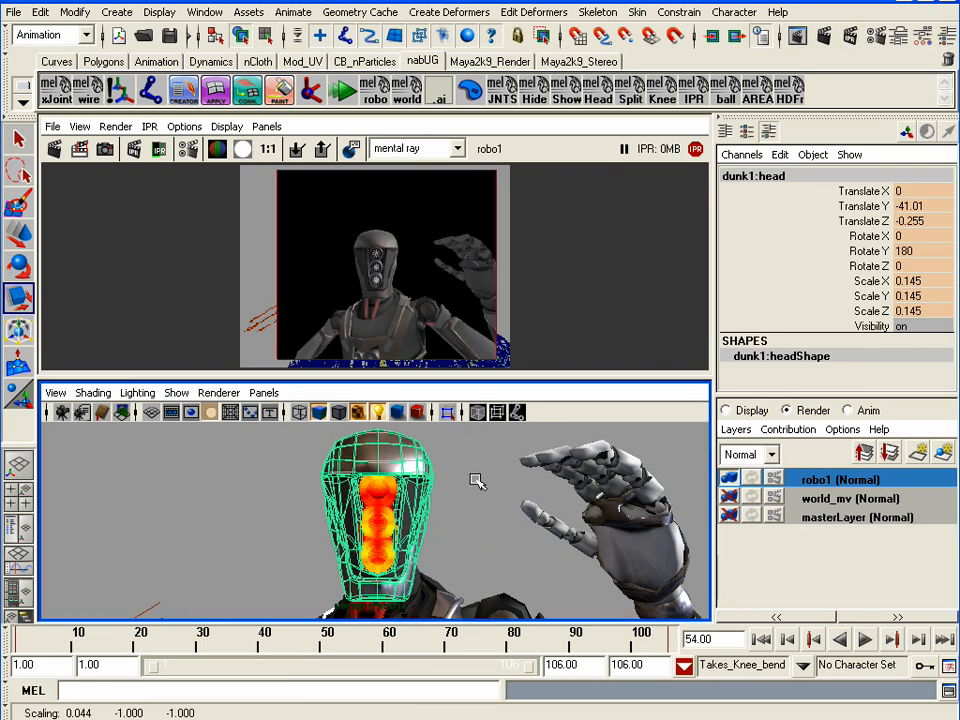
pyautogui.click(252, 38)
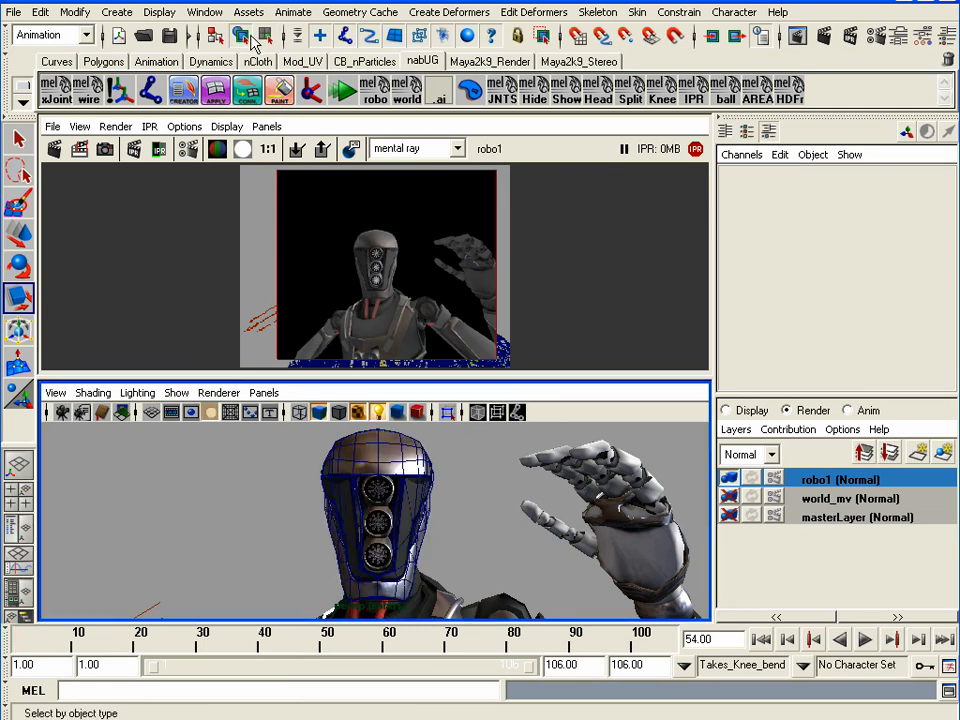
pyautogui.click(383, 455)
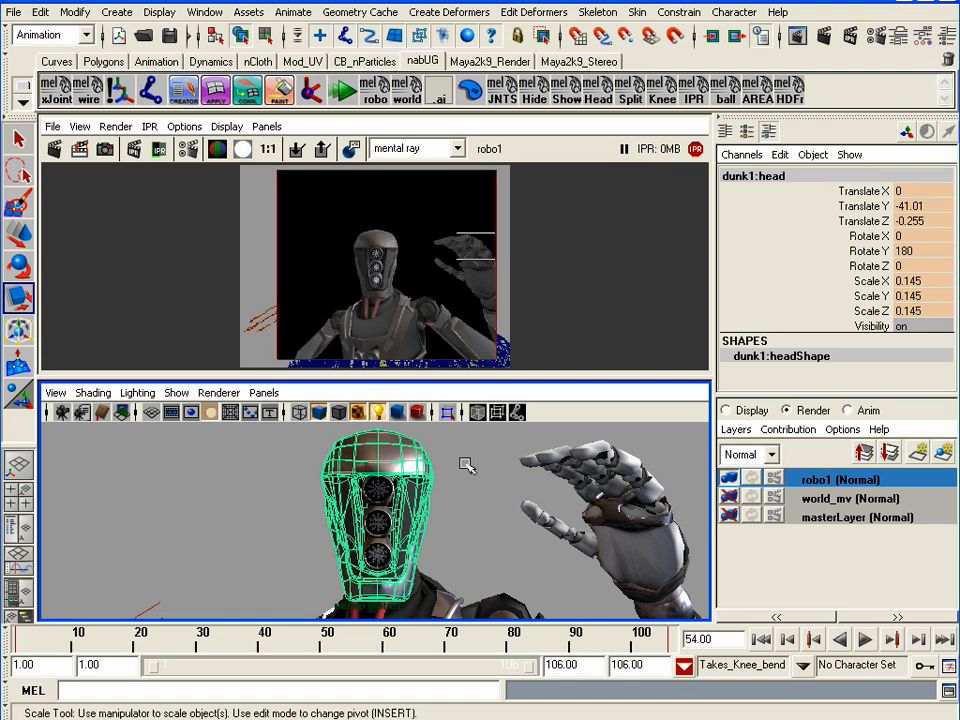
pyautogui.click(489, 497)
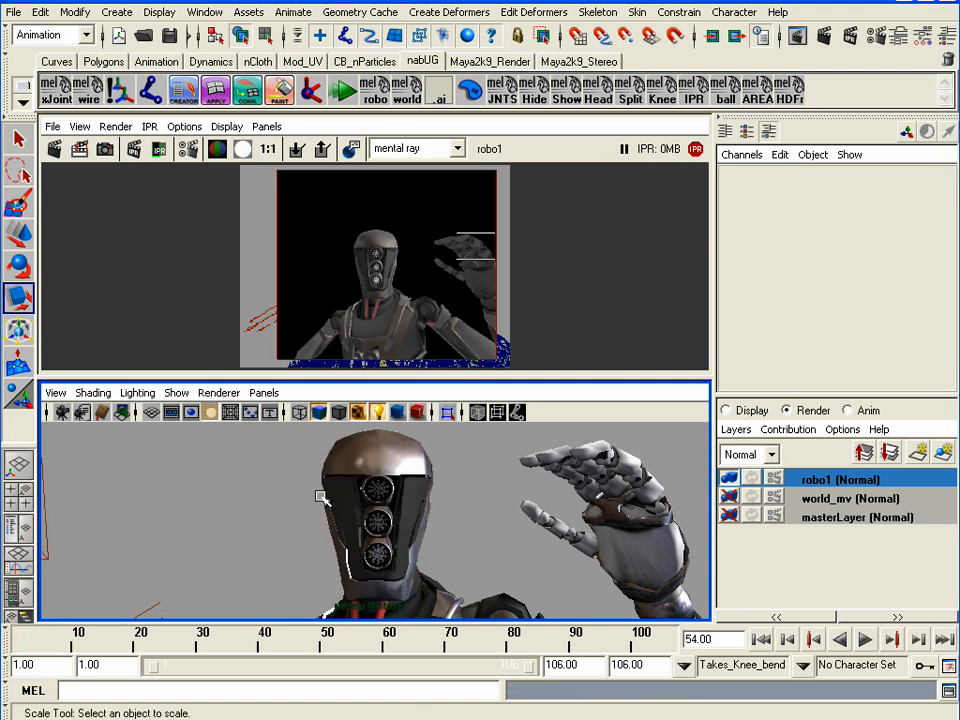
# - Select the area light beside the robot, move it closer to the head, and rotate it to about -3.115, 165.837, -21.81 degrees
pyautogui.click(46, 555)
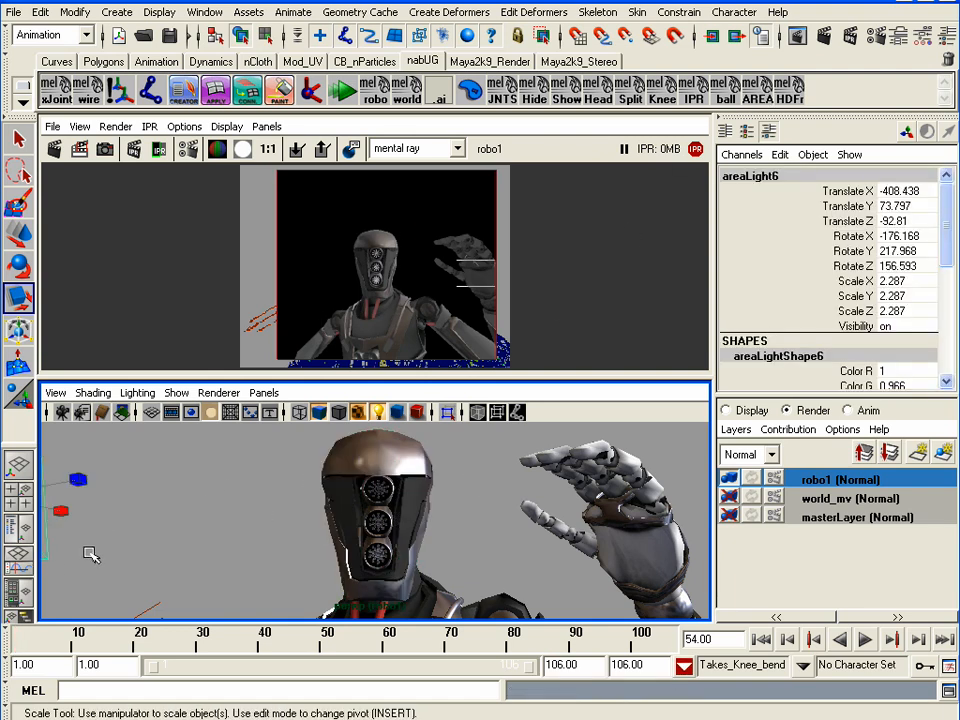
pyautogui.press('w')
pyautogui.moveTo(76, 491); pyautogui.dragTo(125, 453)
pyautogui.press('e')
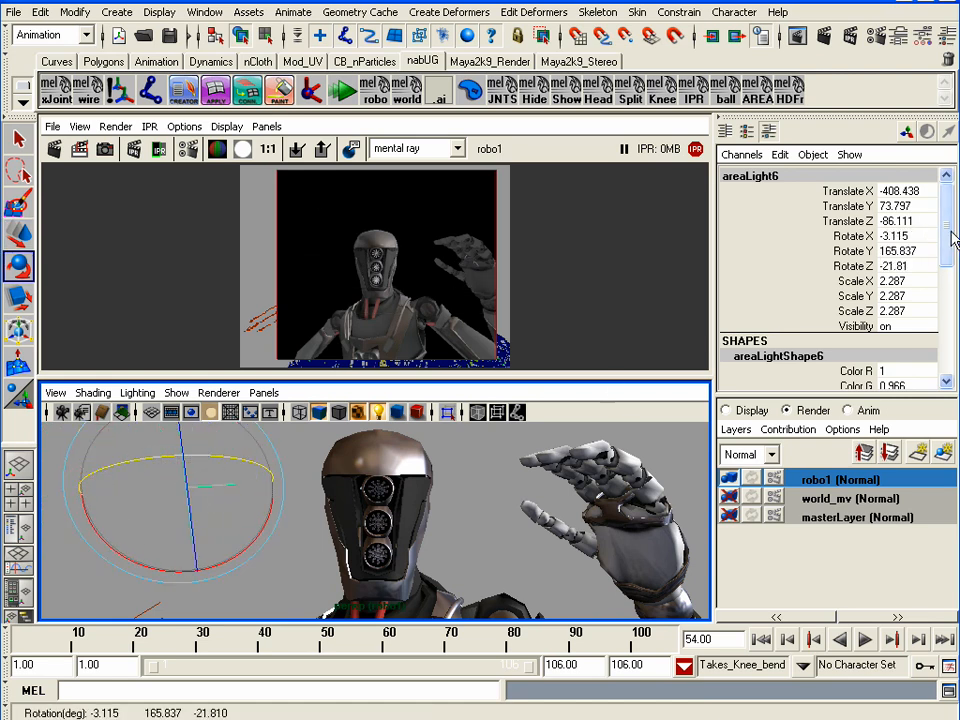
# - Set the area light's intensity to 10 and rotate the light to about -3.02, 179.678, -21.065 degrees
pyautogui.moveTo(952, 238); pyautogui.dragTo(952, 294)
pyautogui.click(914, 278)
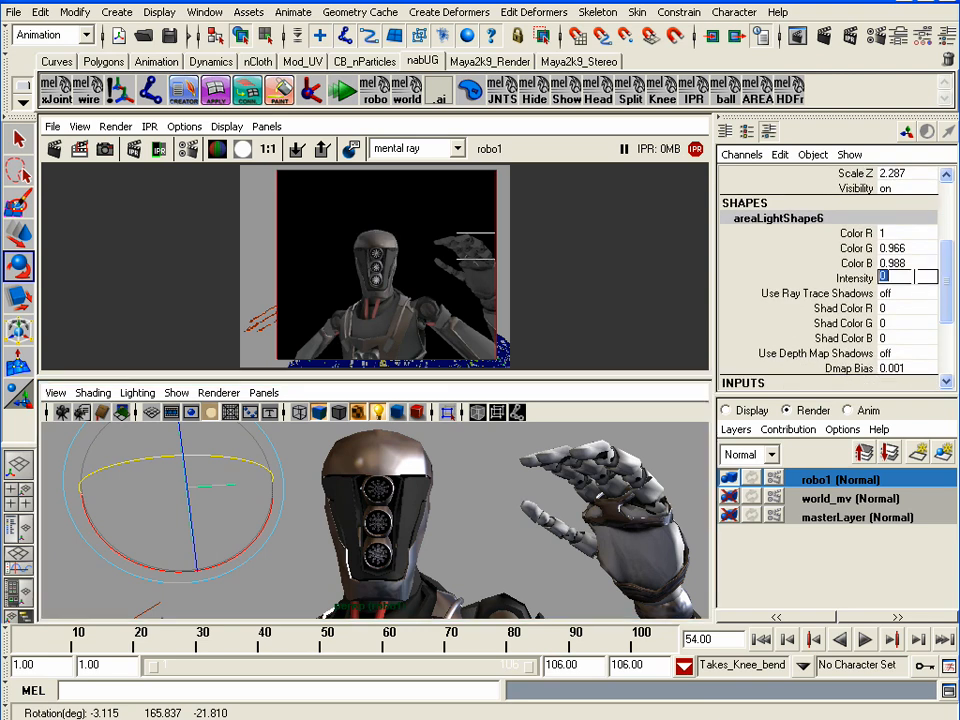
pyautogui.write('10')
pyautogui.press('Return')
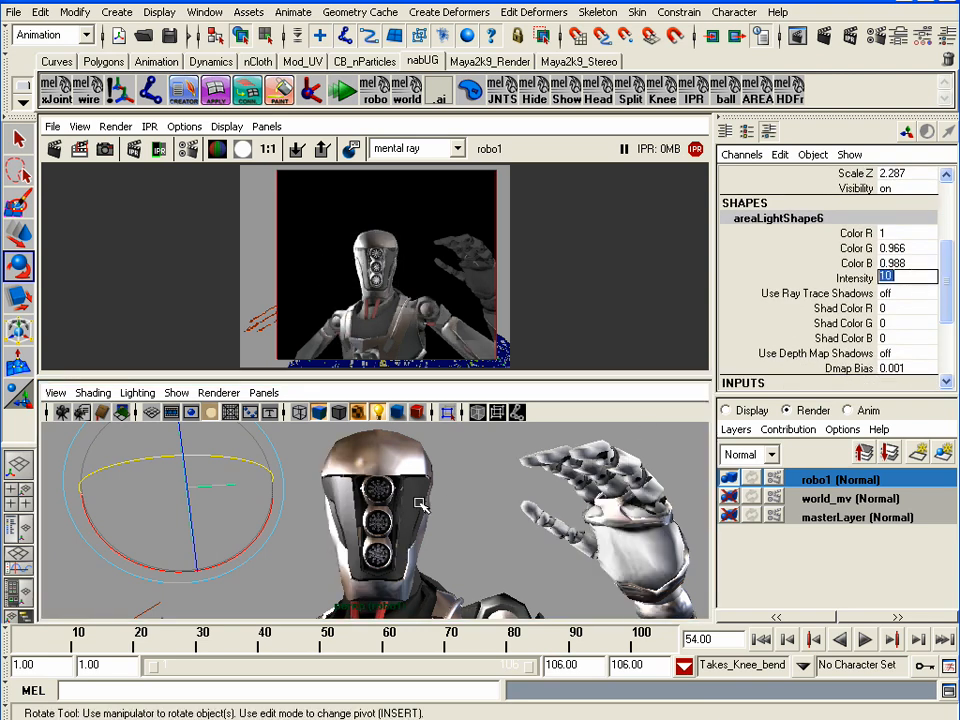
pyautogui.moveTo(245, 462)
pyautogui.mouseDown()
pyautogui.moveTo(225, 456)
pyautogui.moveTo(242, 456)
pyautogui.mouseUp()
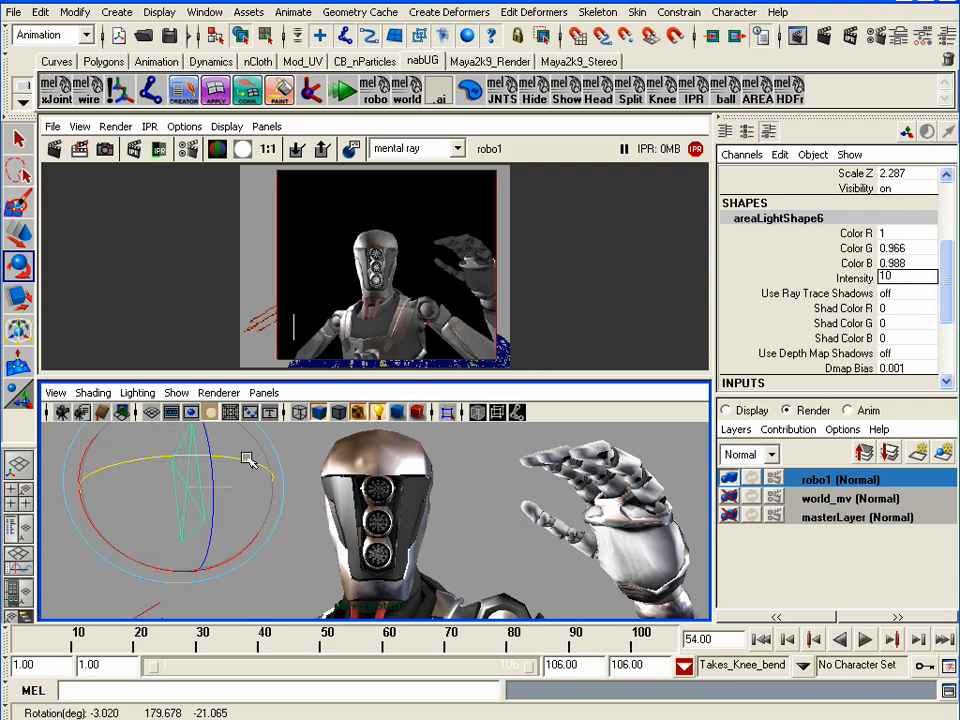
# - Change the area light's color to red, with hue about 356.87, saturation 0.814 and value 1
pyautogui.click(912, 44)
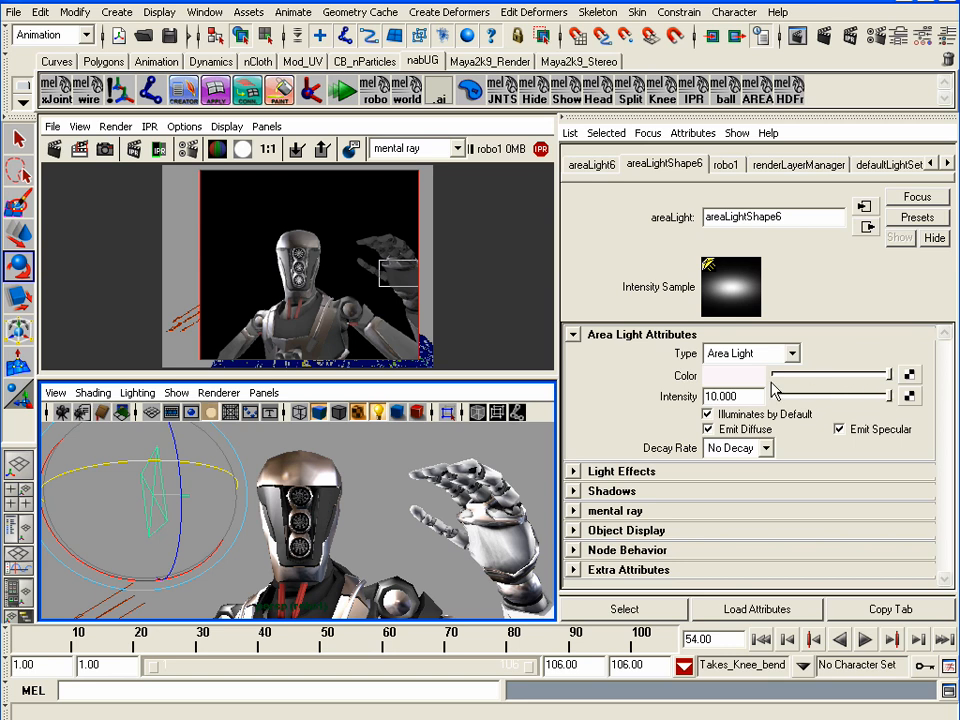
pyautogui.click(734, 376)
pyautogui.moveTo(784, 261); pyautogui.dragTo(683, 161)
pyautogui.moveTo(693, 271); pyautogui.dragTo(778, 338)
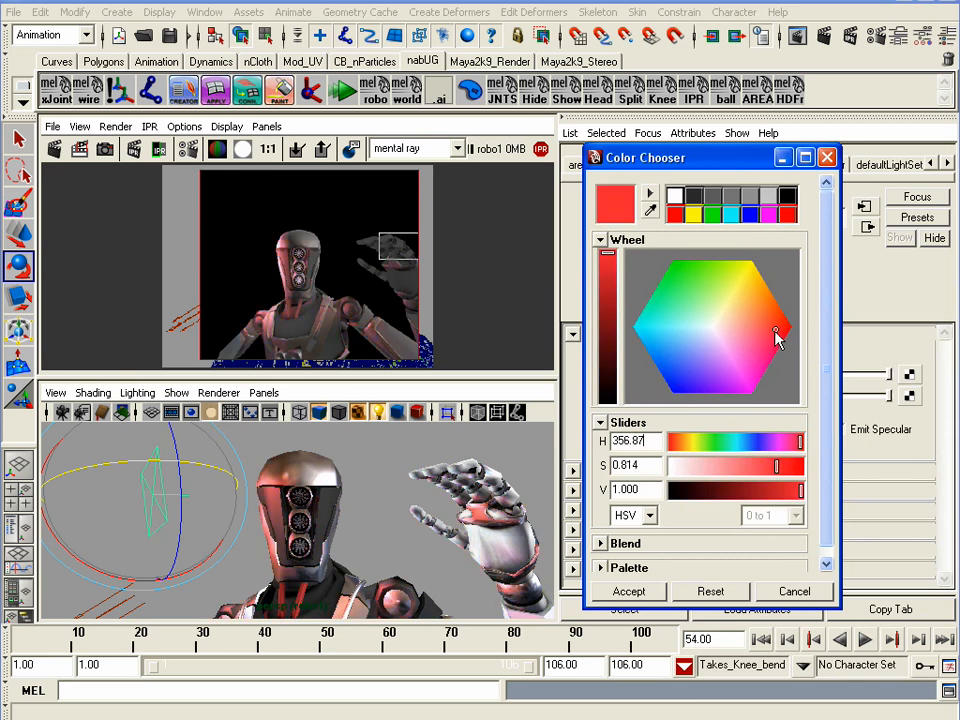
pyautogui.click(826, 157)
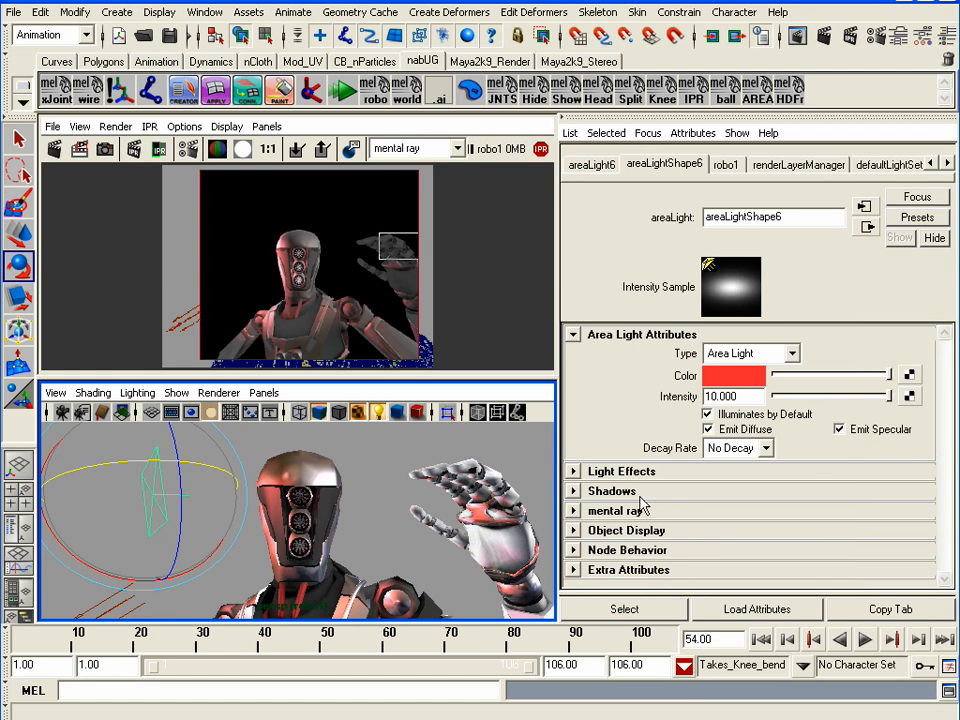
# - Enable mental ray's Use Light Shape on the area light, set its type to Sphere, and toggle the option to compare the IPR update
pyautogui.click(574, 512)
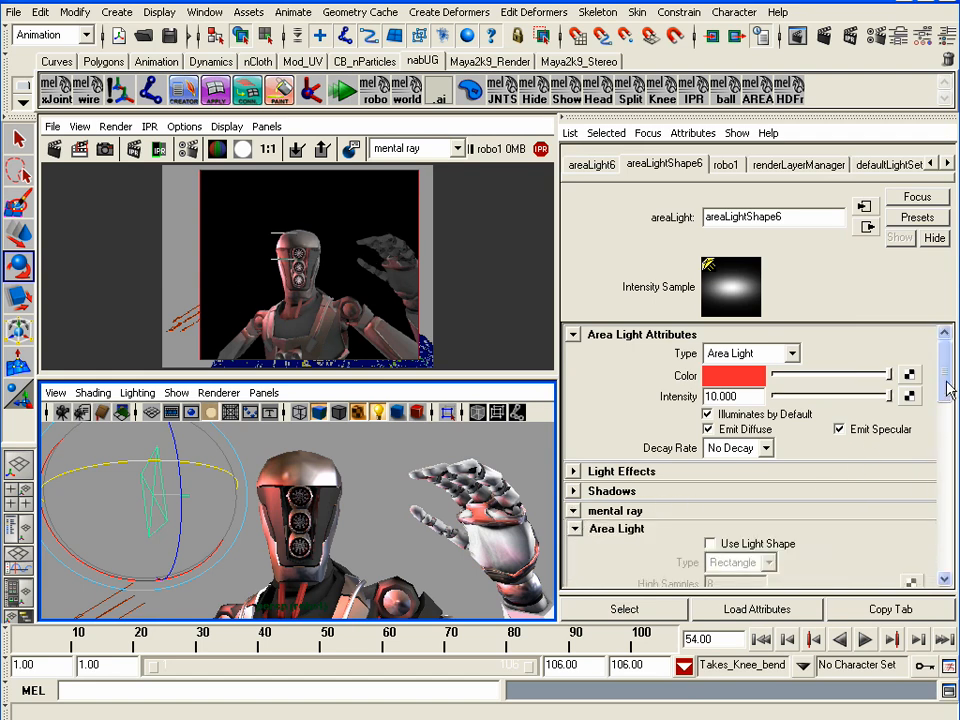
pyautogui.scroll(-3, 948, 390)
pyautogui.click(758, 418)
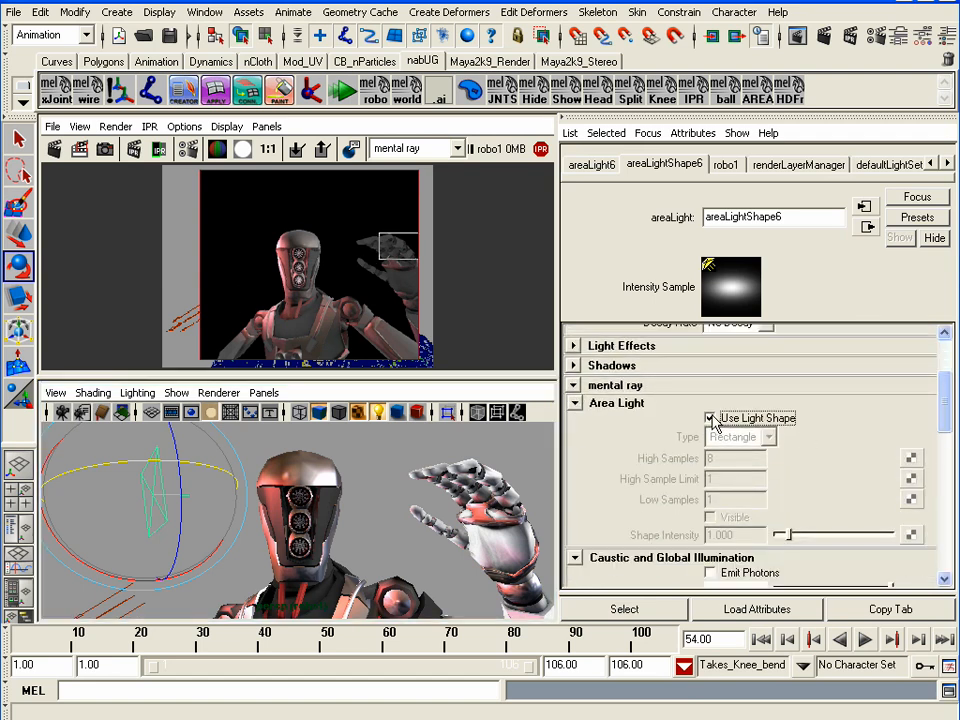
pyautogui.click(767, 438)
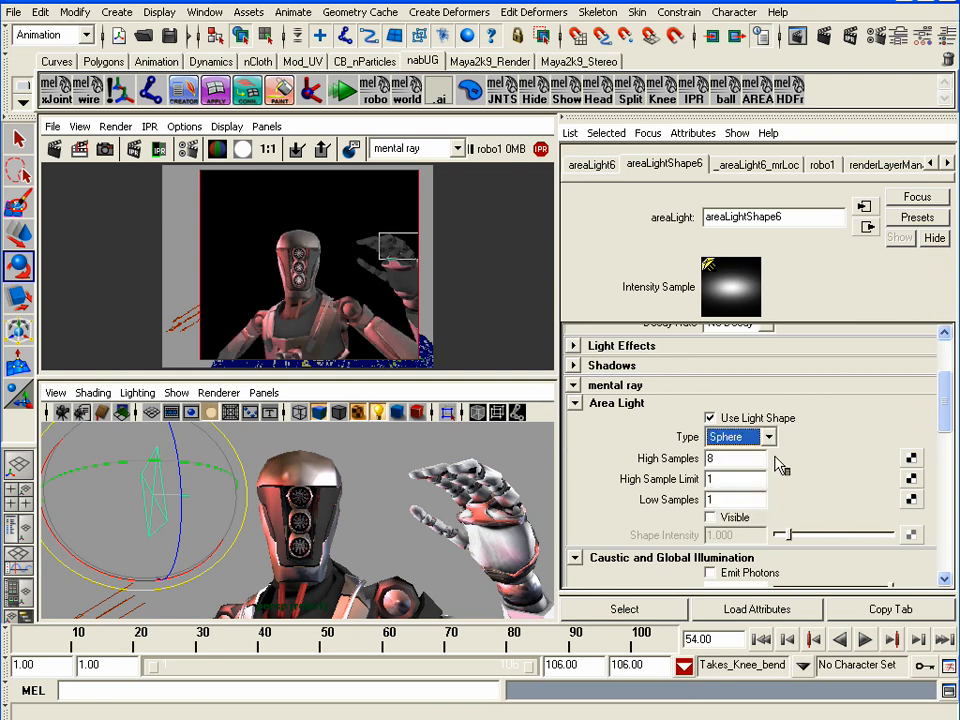
pyautogui.click(710, 419)
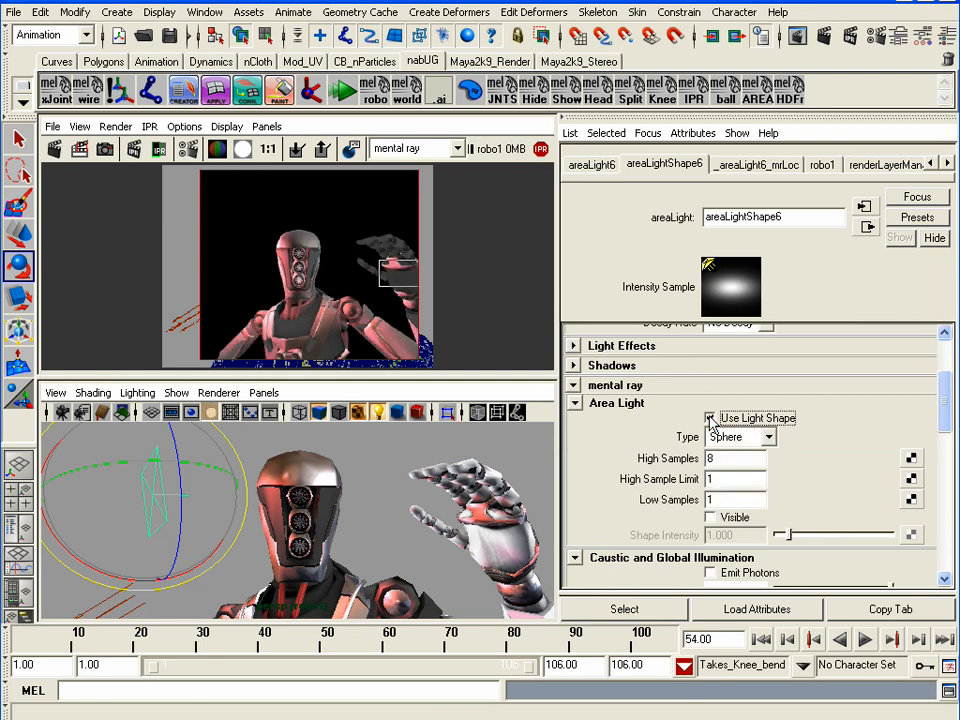
pyautogui.click(710, 419)
pyautogui.click(574, 403)
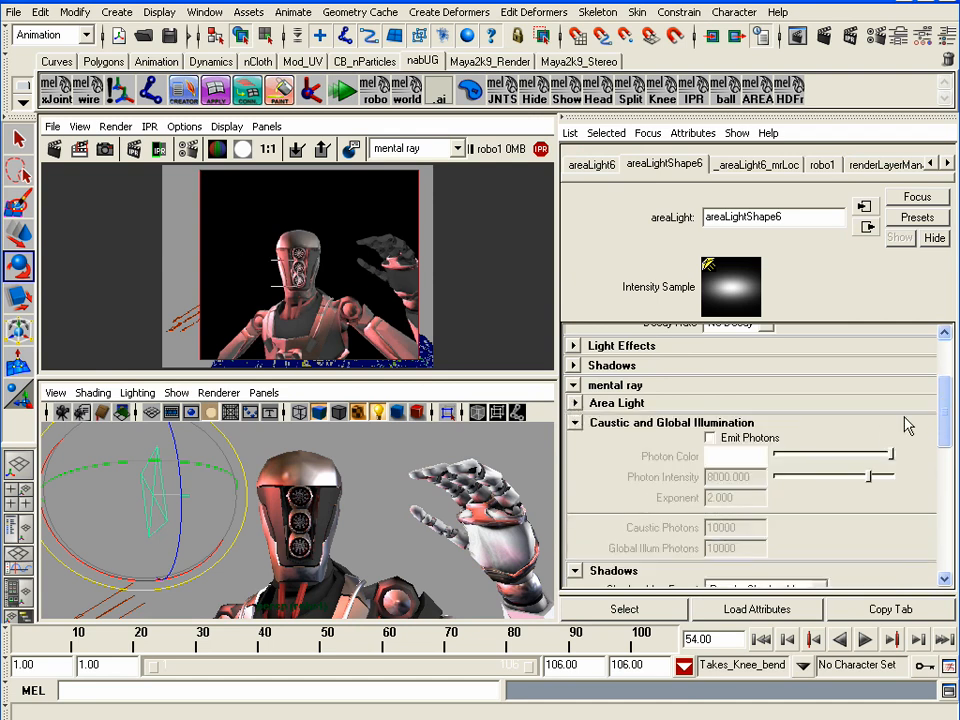
pyautogui.scroll(3, 948, 420)
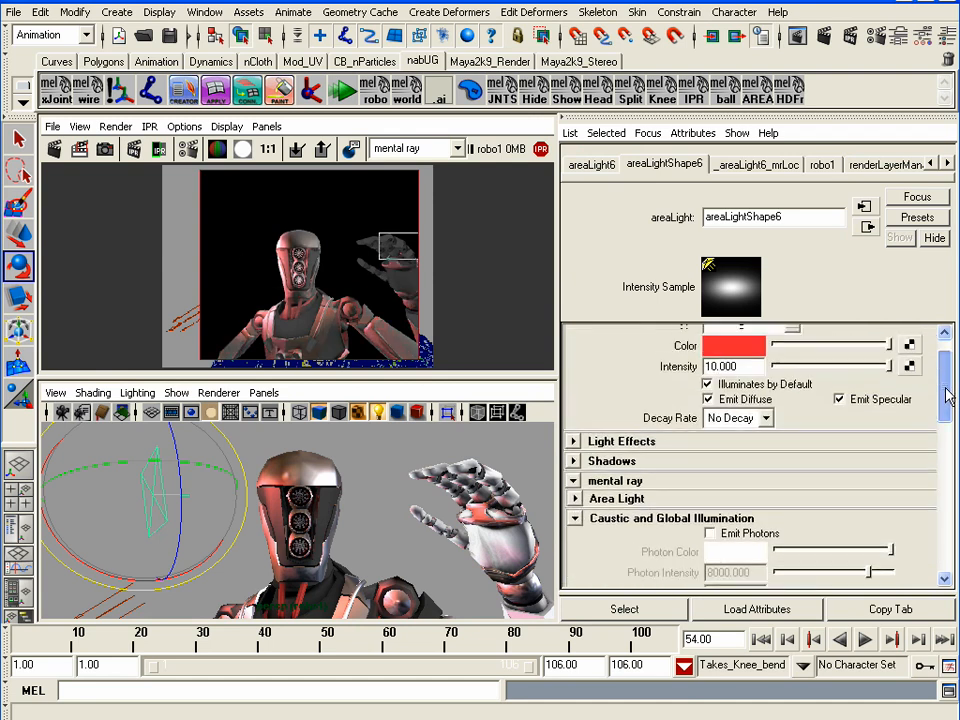
# - Remove the red area light from the scene to test the IPR update, and bring it back
pyautogui.click(19, 139)
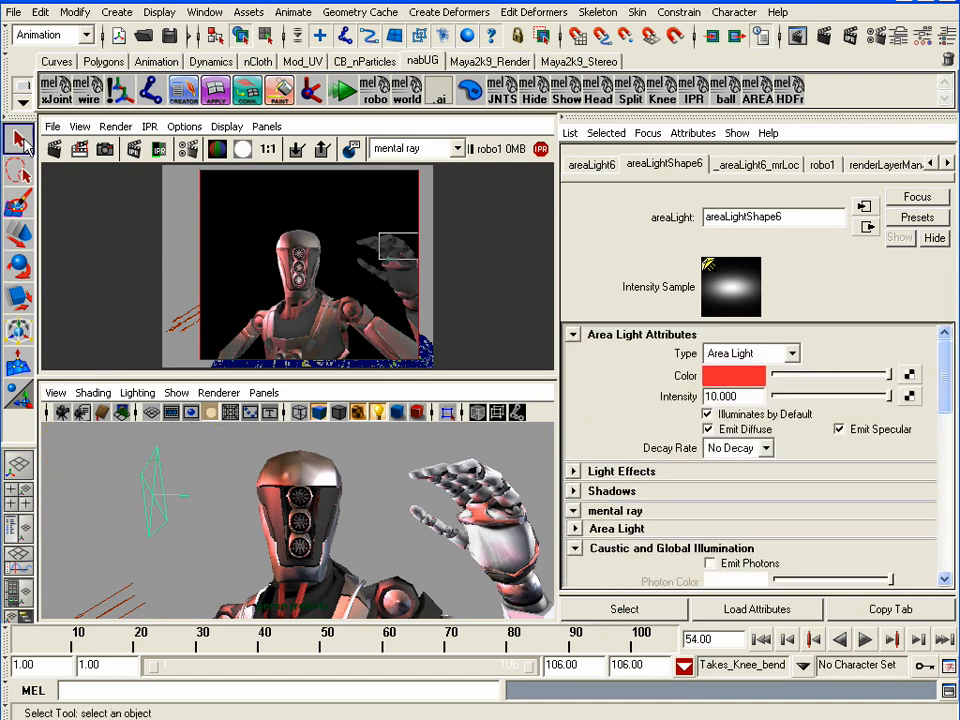
pyautogui.click(209, 456)
pyautogui.press('Delete')
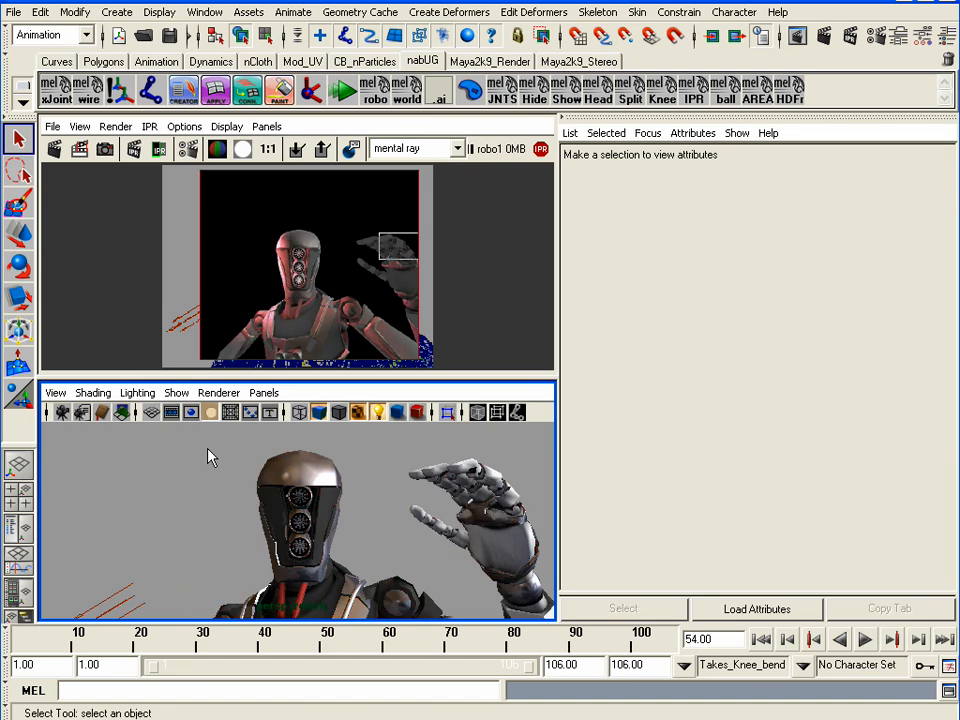
pyautogui.hotkey('ctrl', 'shift', 'h')
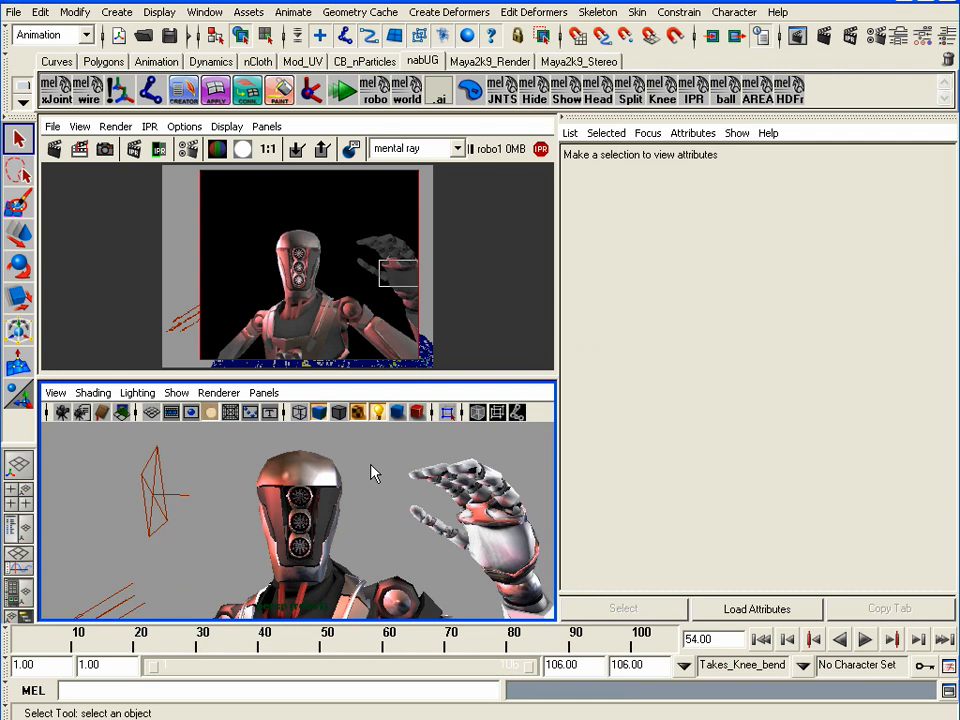
# - Return to a single perspective view of the whole robot and ball, with the Channel Box and render layers displayed
pyautogui.click(18, 464)
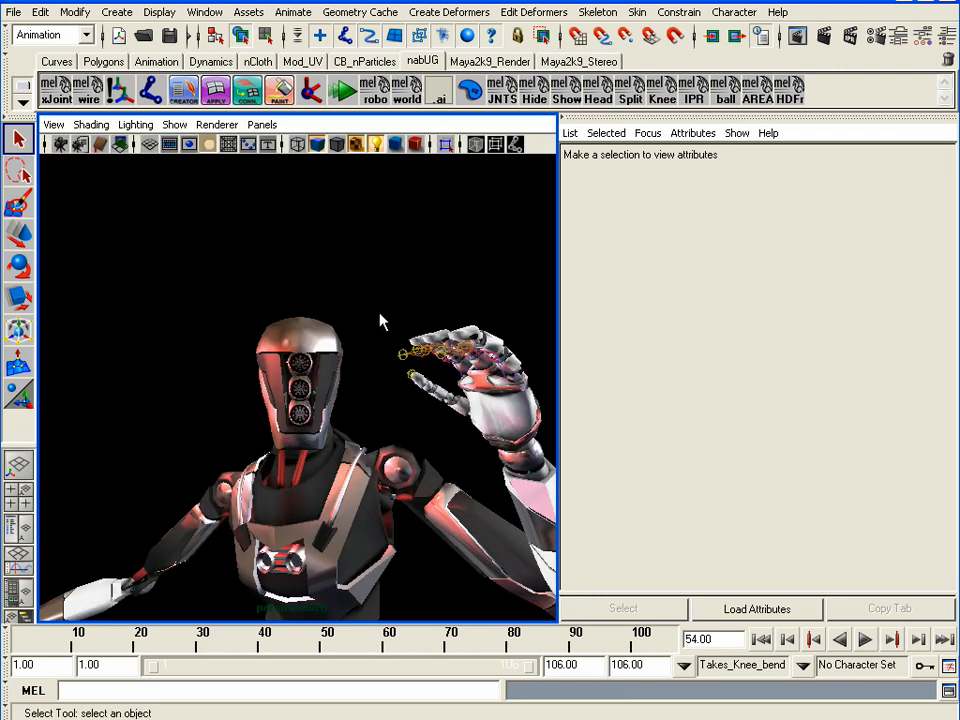
pyautogui.click(628, 99)
pyautogui.click(948, 37)
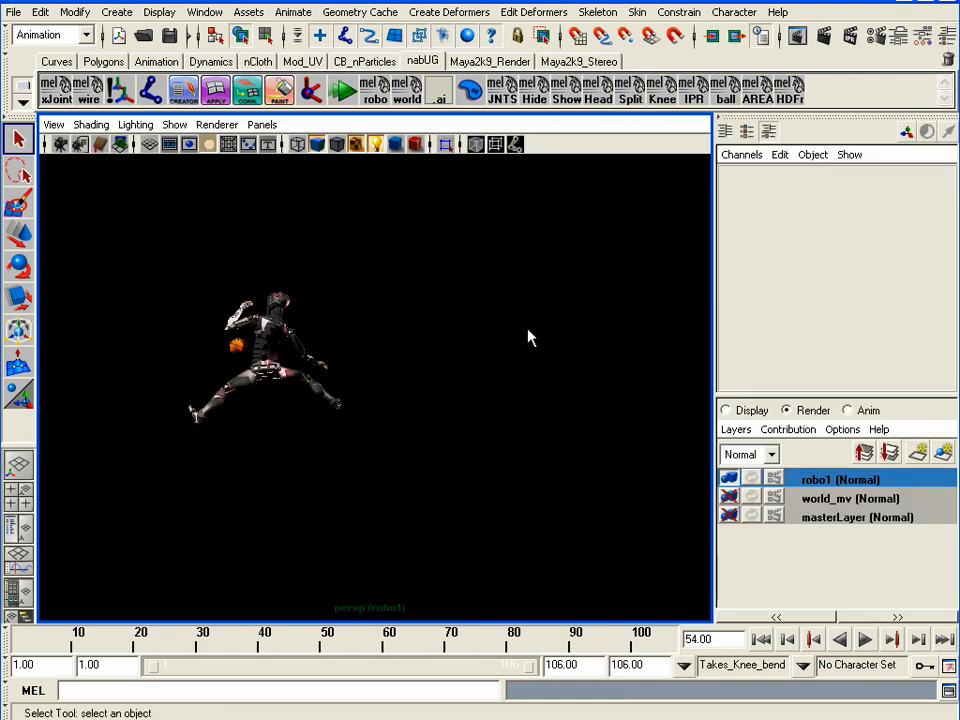
# - Open the render settings of the robo1 layer and review its Common, Features and Quality settings
pyautogui.click(776, 479)
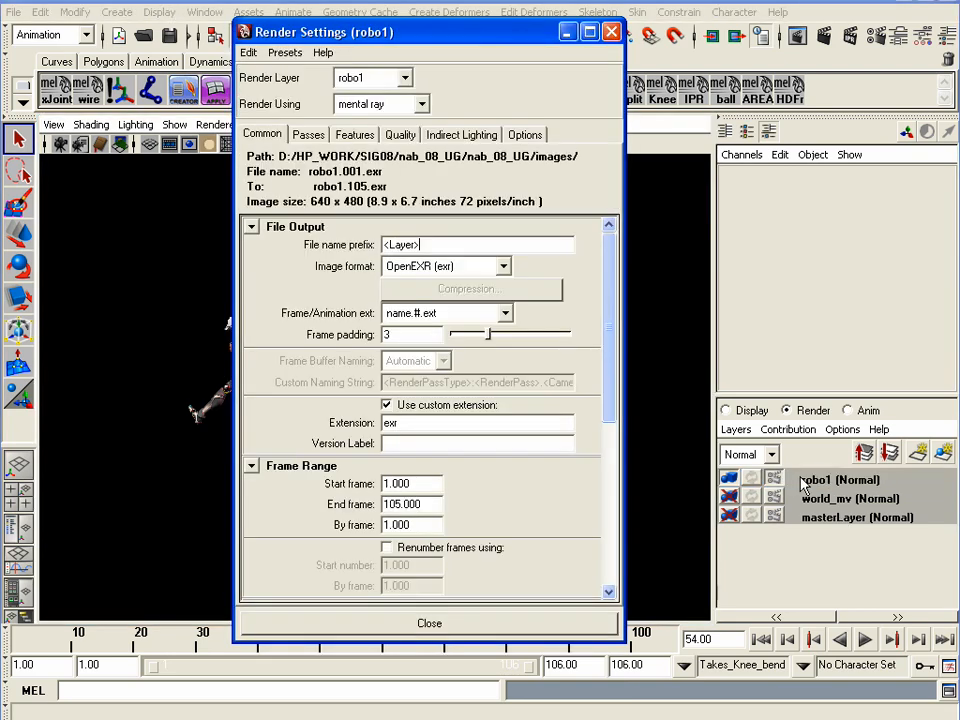
pyautogui.moveTo(488, 40); pyautogui.dragTo(549, 40)
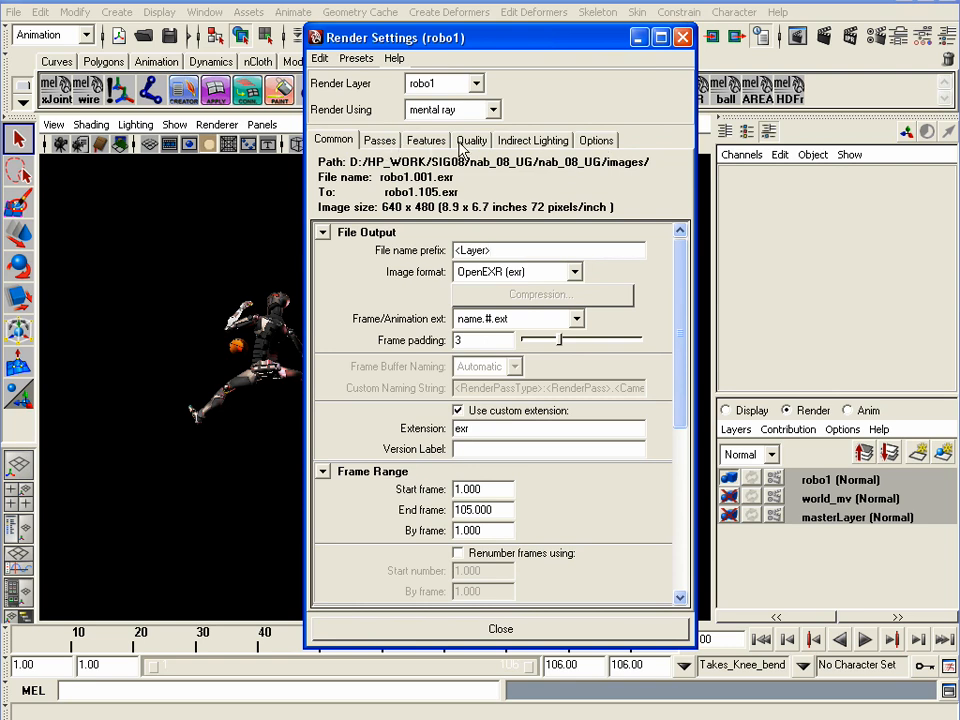
pyautogui.click(427, 141)
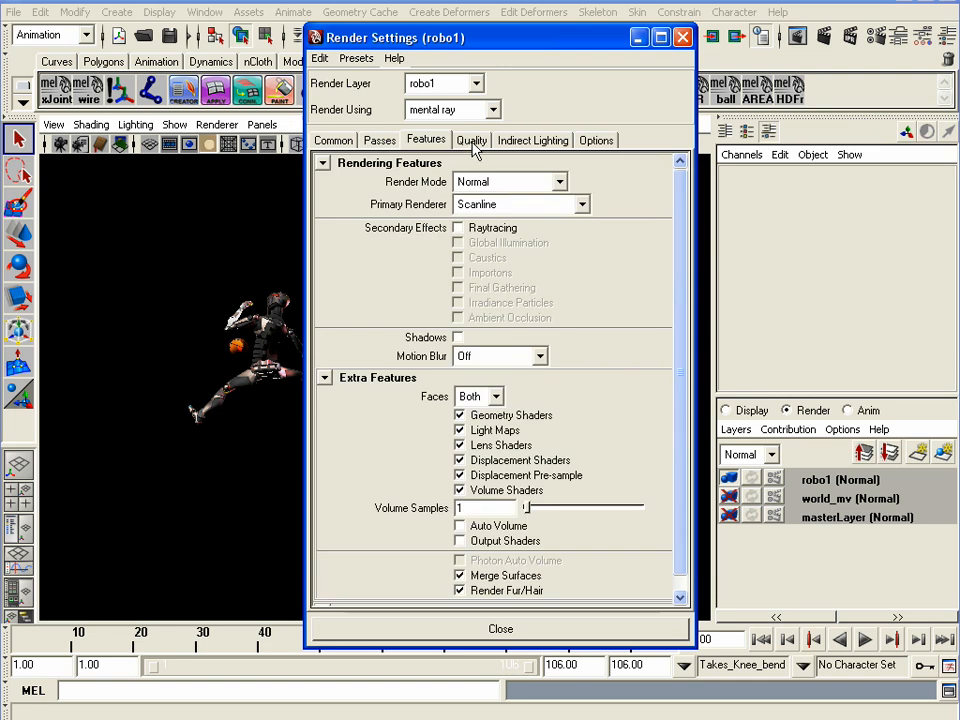
pyautogui.click(471, 142)
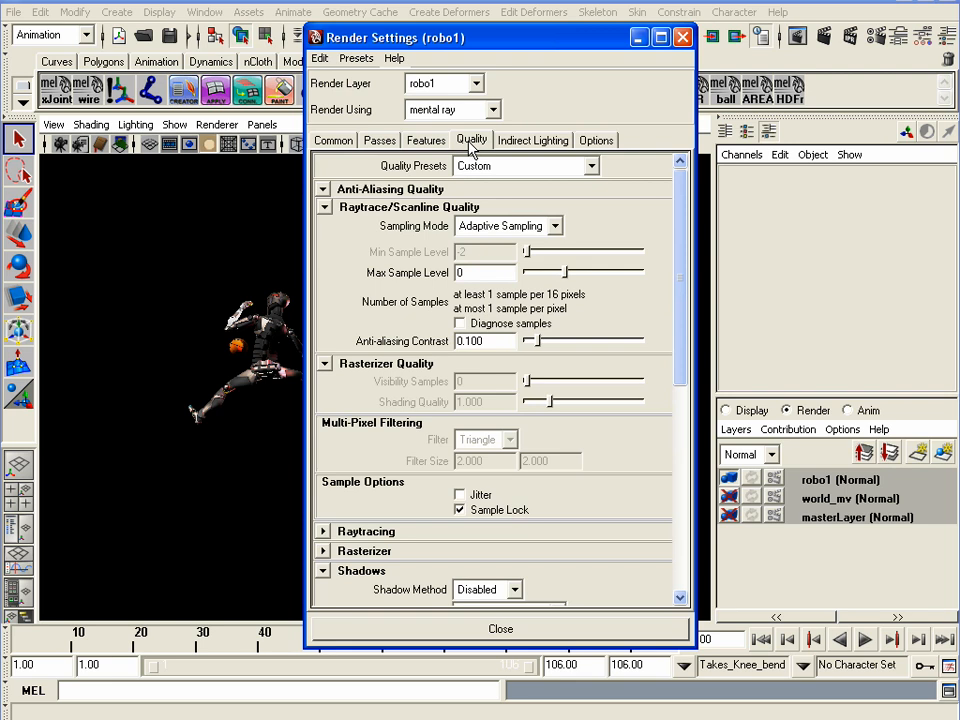
pyautogui.click(427, 143)
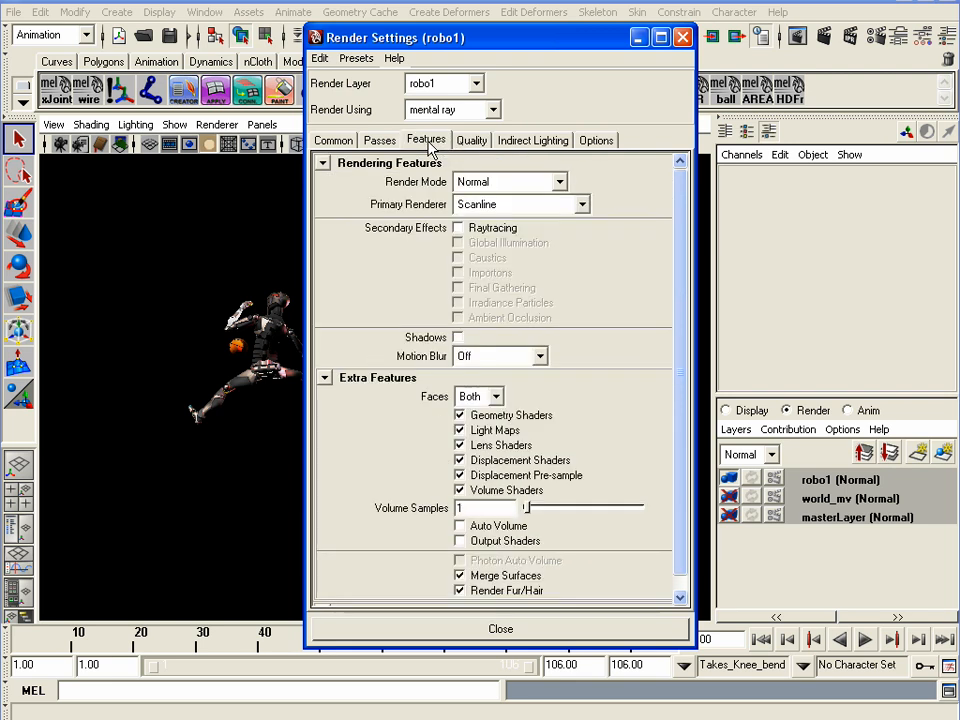
# - Display the render pass settings of the robo1 layer with their side controls in view and open the dialog for creating new passes
pyautogui.click(381, 142)
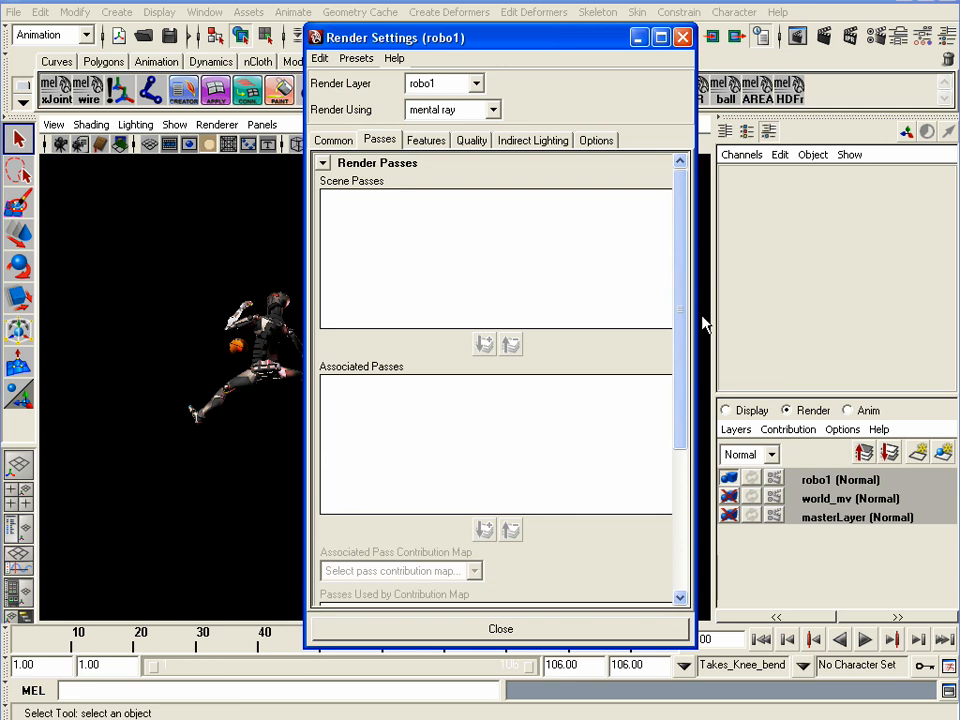
pyautogui.moveTo(695, 316); pyautogui.dragTo(743, 318)
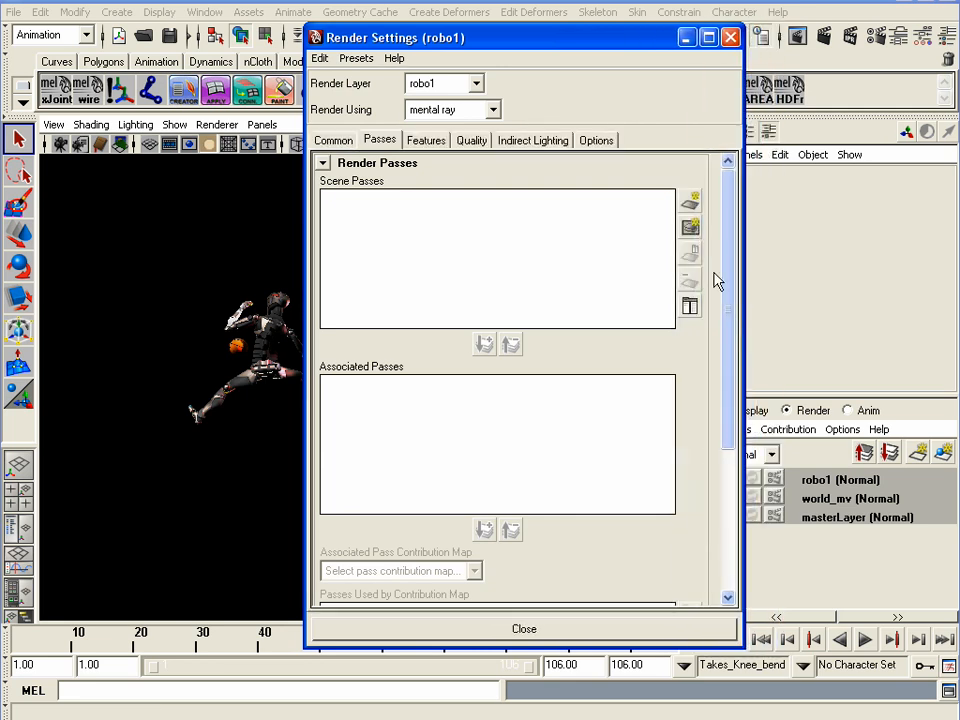
pyautogui.moveTo(486, 35); pyautogui.dragTo(451, 35)
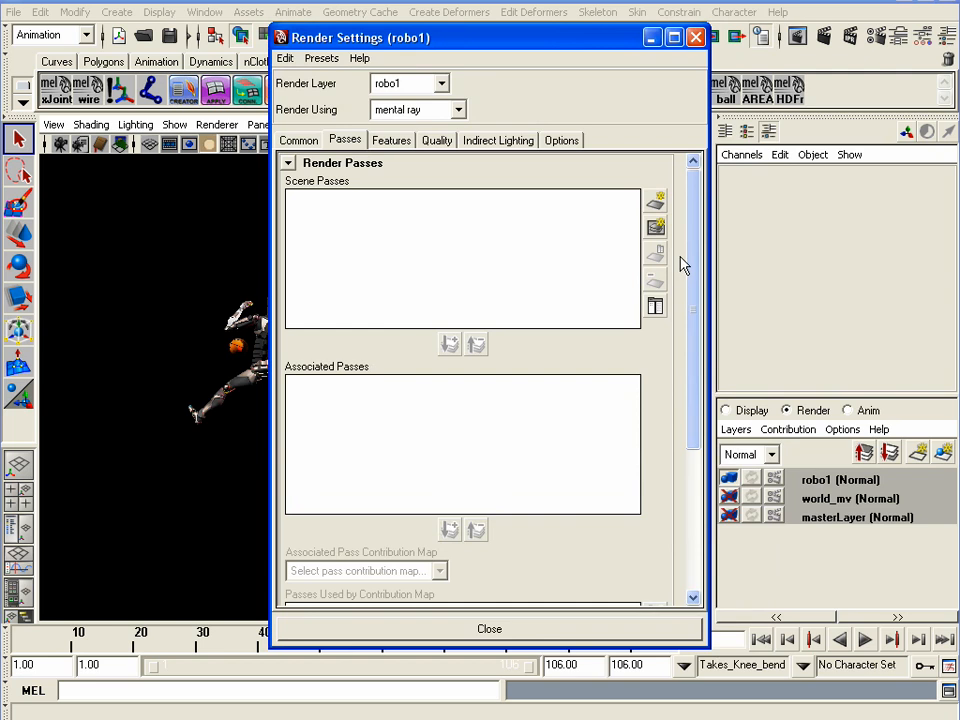
pyautogui.click(655, 207)
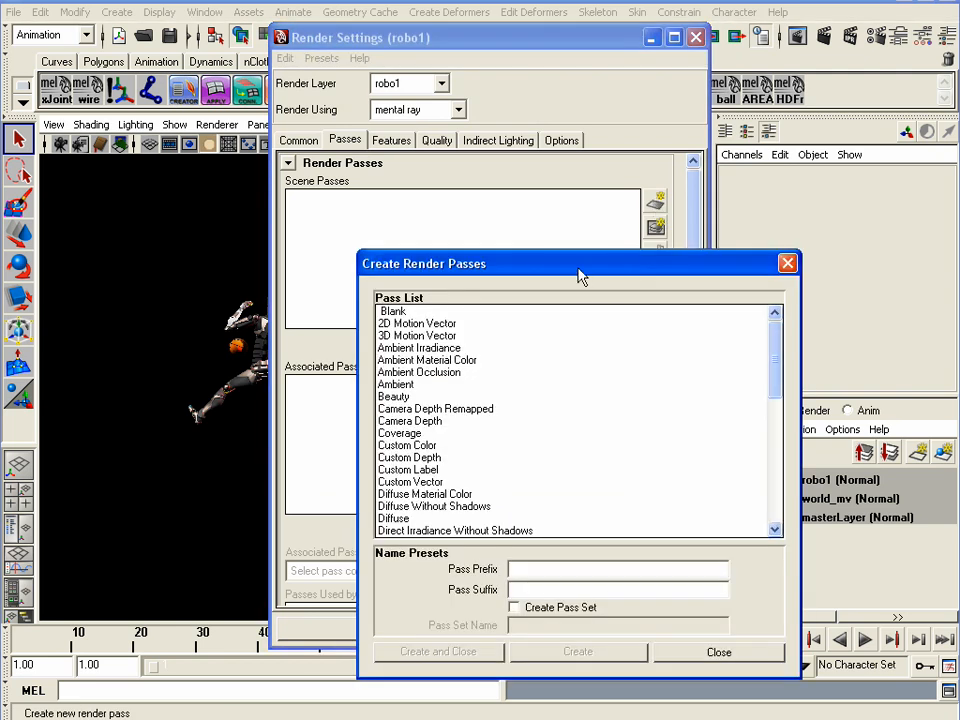
pyautogui.moveTo(579, 274); pyautogui.dragTo(578, 140)
pyautogui.moveTo(774, 240)
pyautogui.mouseDown()
pyautogui.moveTo(774, 326)
pyautogui.moveTo(771, 240)
pyautogui.mouseUp()
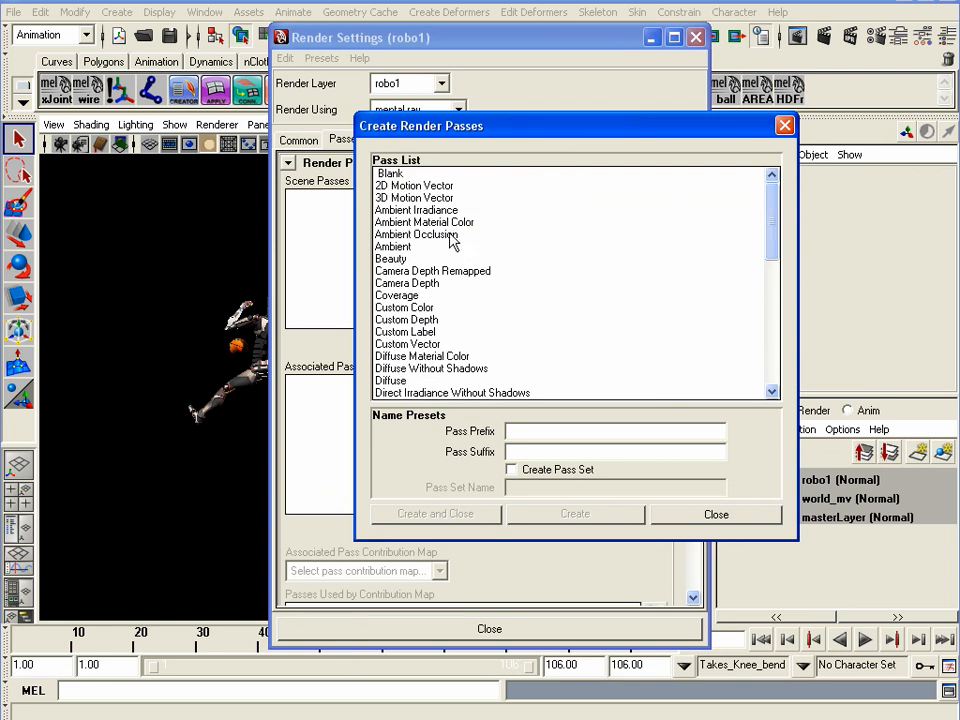
# - Create Ambient Occlusion, Diffuse, Reflection, Shadow and Specular Without Shadows passes and associate them all with the robo1 layer
pyautogui.click(452, 237)
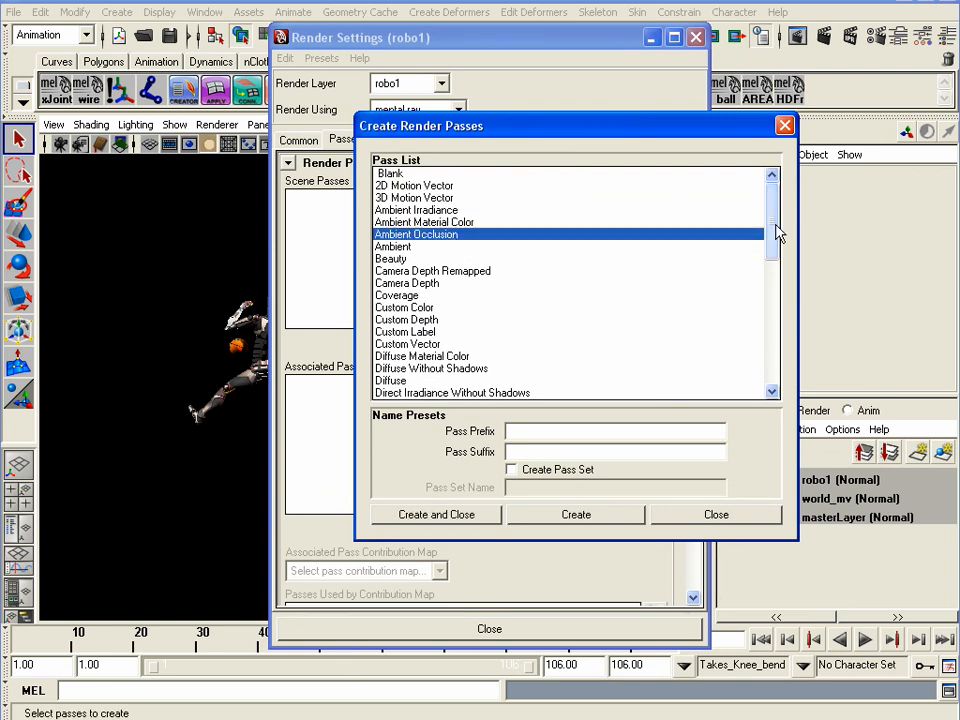
pyautogui.scroll(-2, 776, 236)
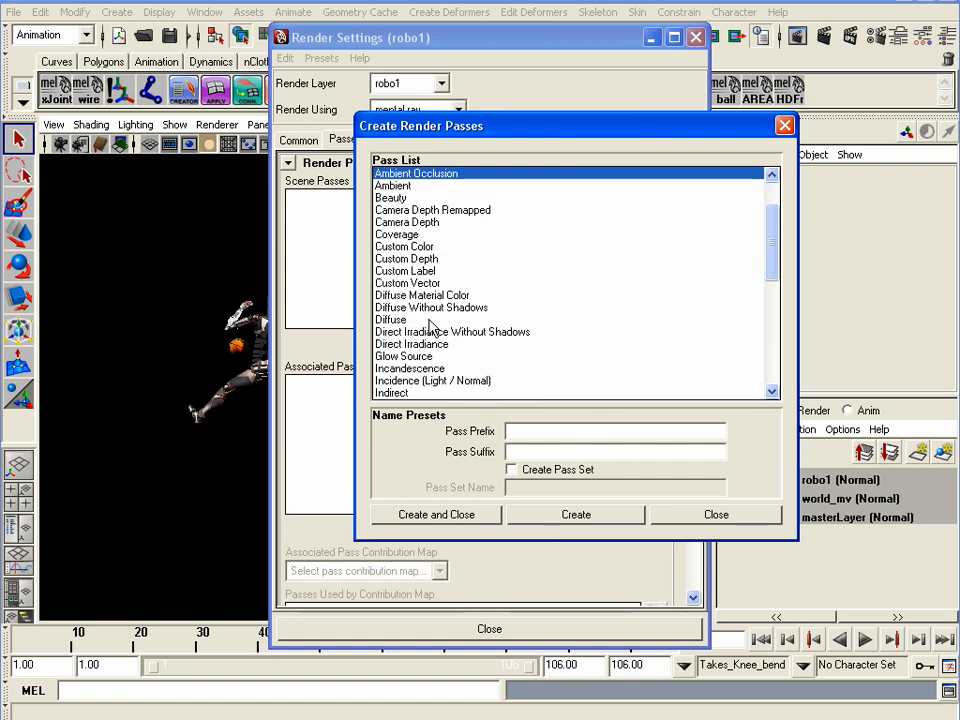
pyautogui.click(429, 320)
pyautogui.moveTo(776, 259); pyautogui.dragTo(766, 368)
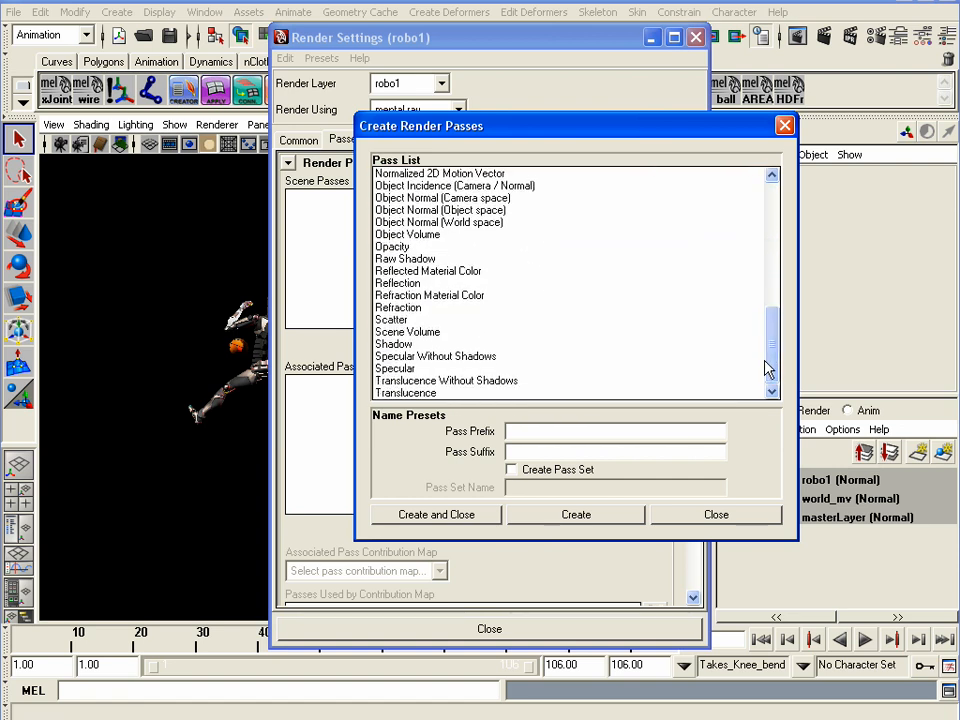
pyautogui.click(416, 345)
pyautogui.keyDown('ctrl'); pyautogui.click(424, 357); pyautogui.keyUp('ctrl')
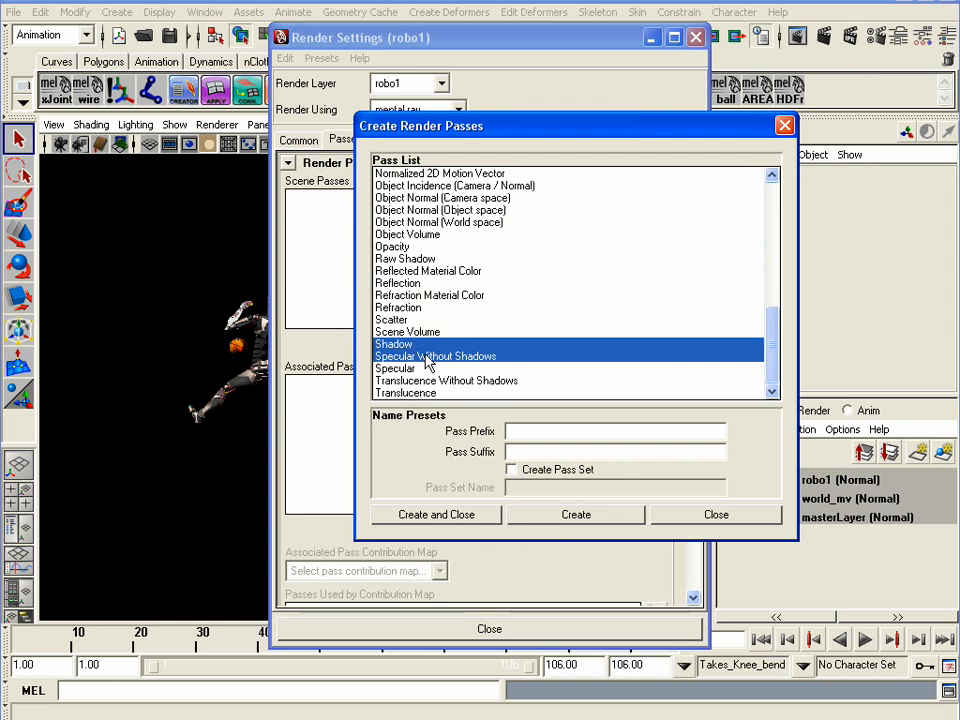
pyautogui.keyDown('ctrl'); pyautogui.click(440, 284); pyautogui.keyUp('ctrl')
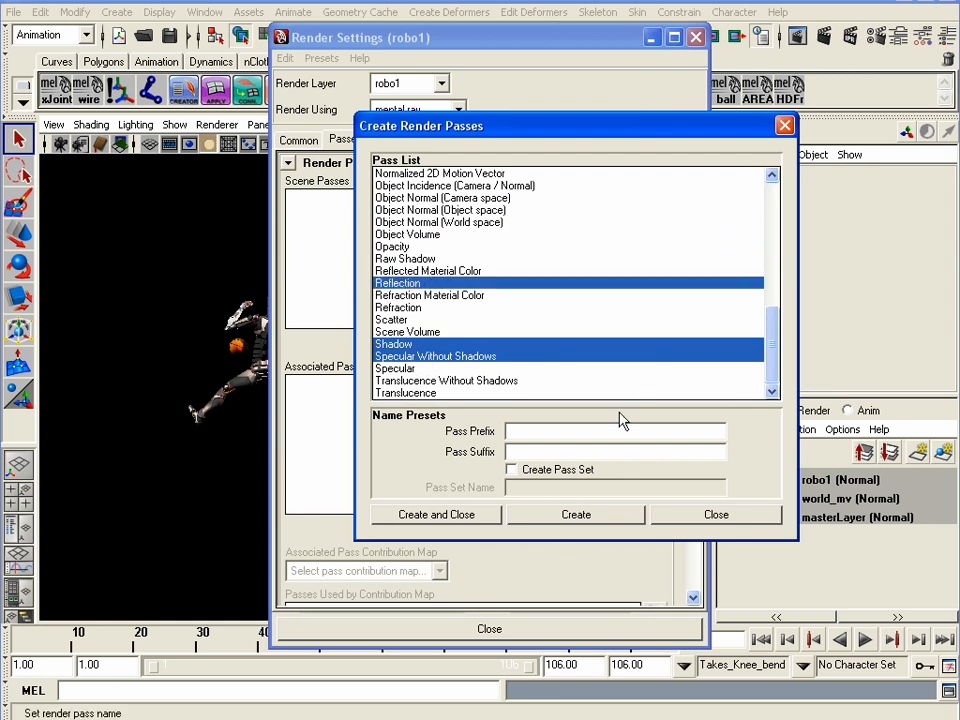
pyautogui.click(476, 516)
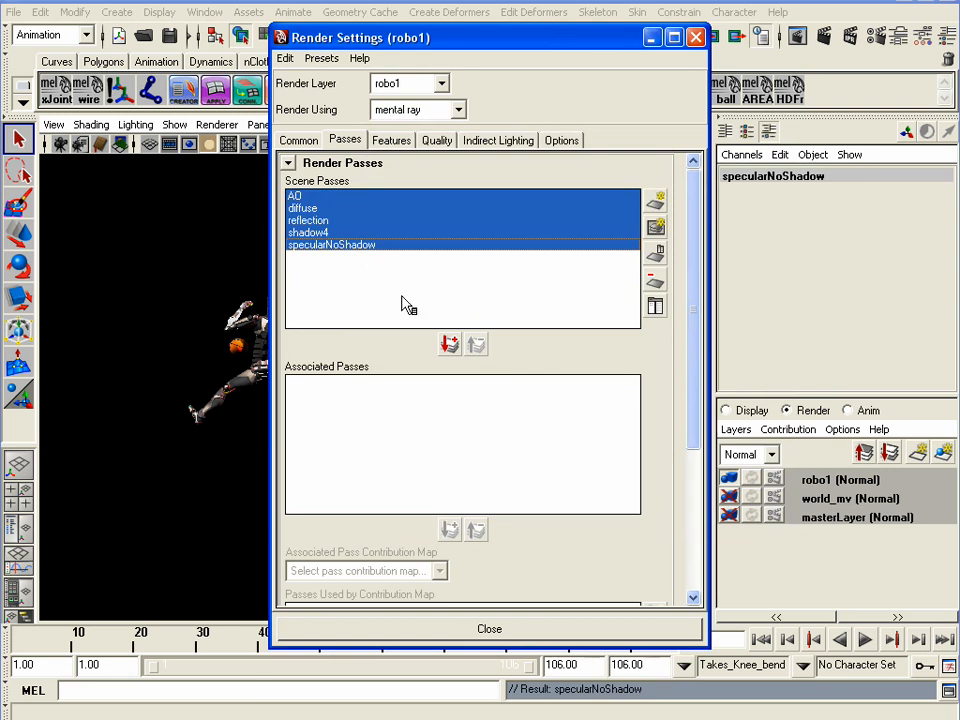
pyautogui.click(450, 345)
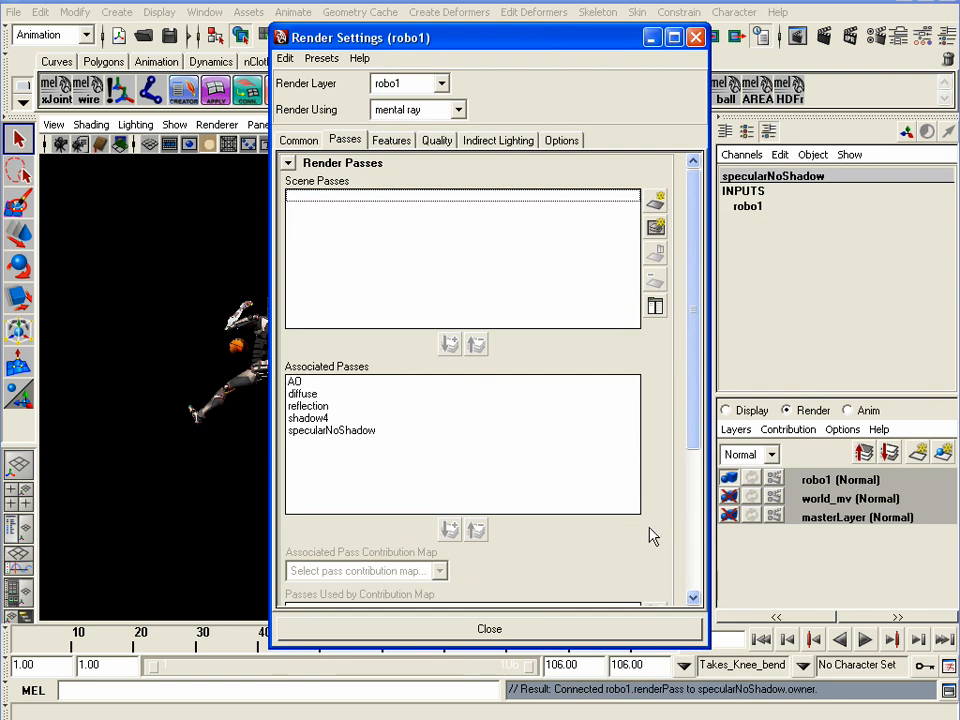
pyautogui.click(585, 632)
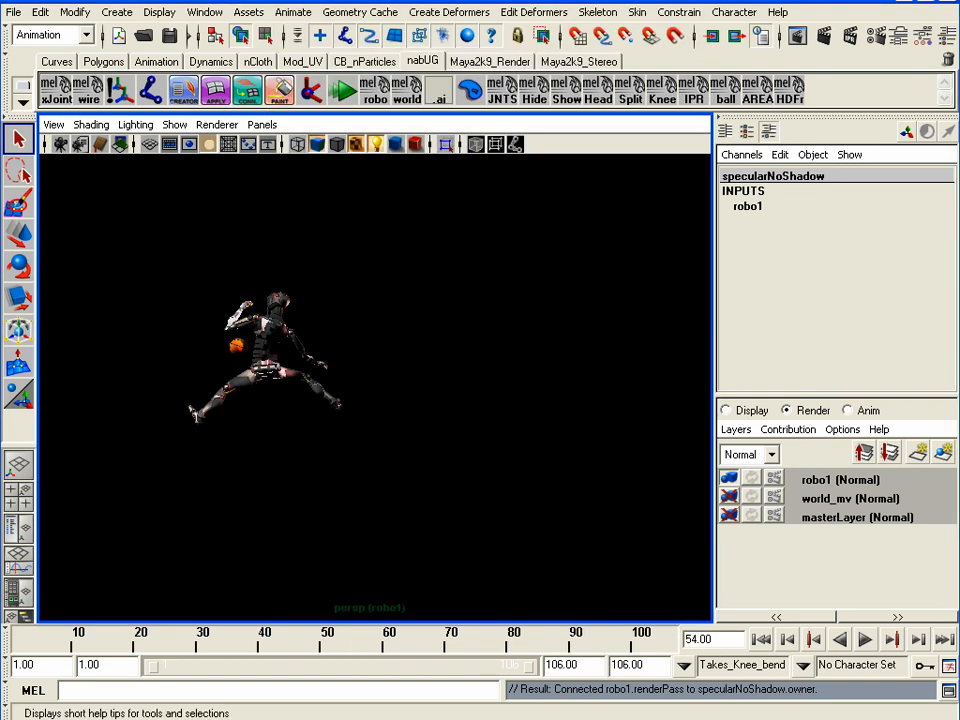
# - Switch to the window of rendered pass images, compare the individual passes with the Master Beauty image, and return to Maya
pyautogui.hotkey('alt', 'Tab')
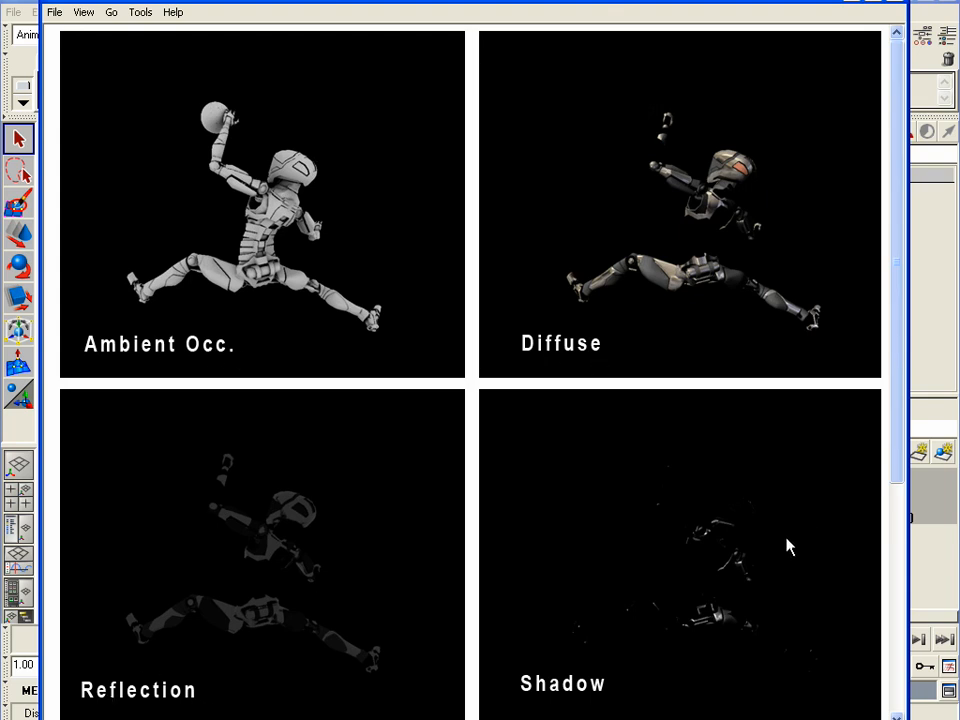
pyautogui.moveTo(896, 443); pyautogui.dragTo(887, 690)
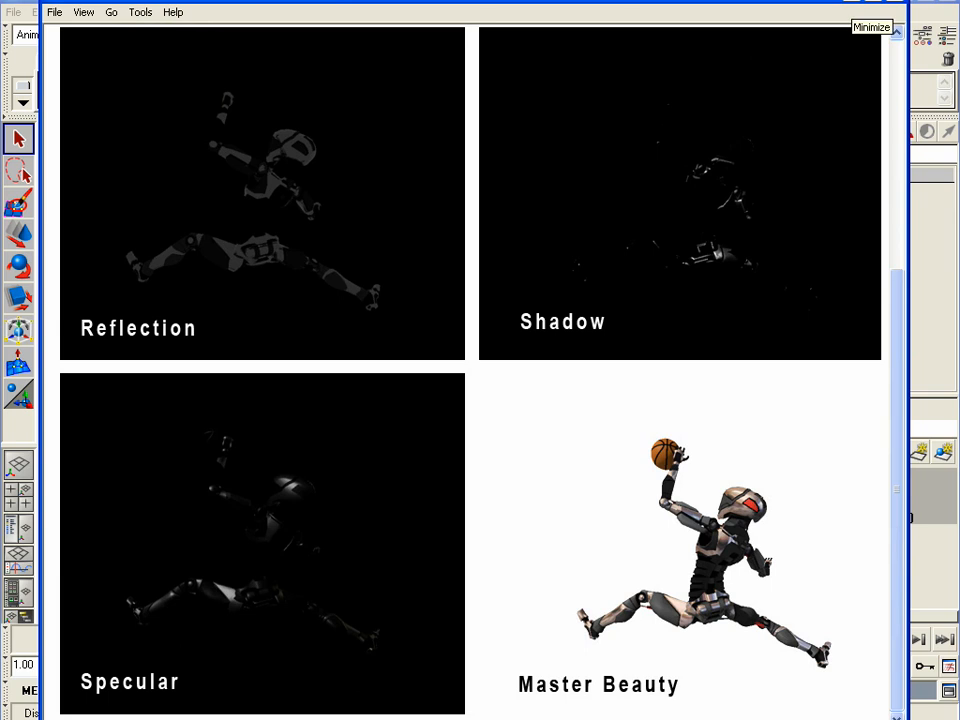
pyautogui.click(852, 4)
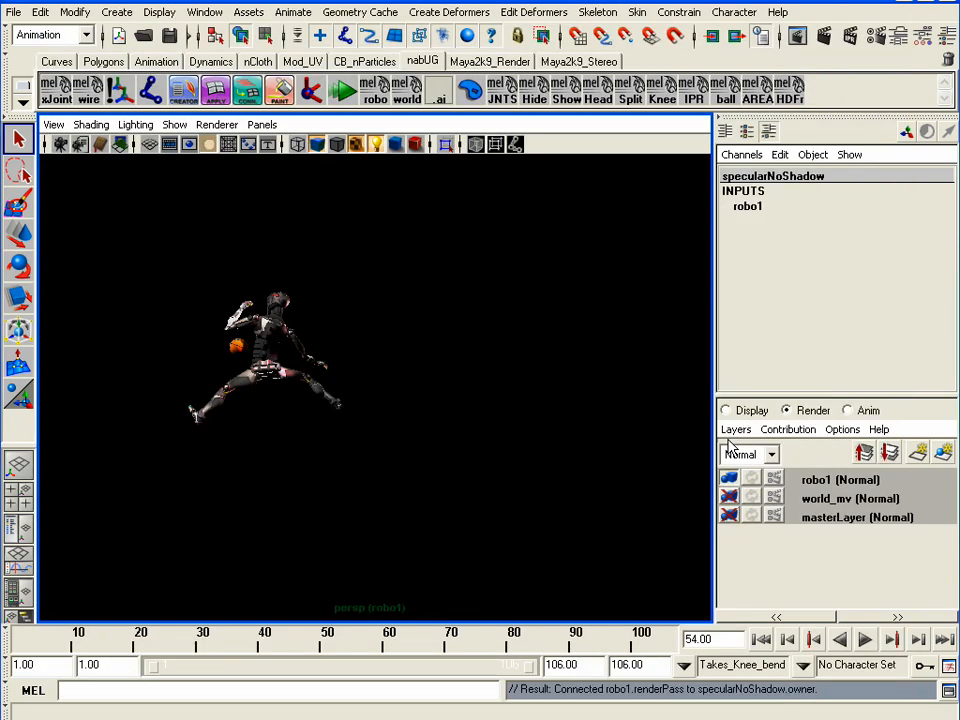
# - Reopen the robo1 layer's render settings, review the associated passes and the common file output options, and close the settings
pyautogui.click(777, 482)
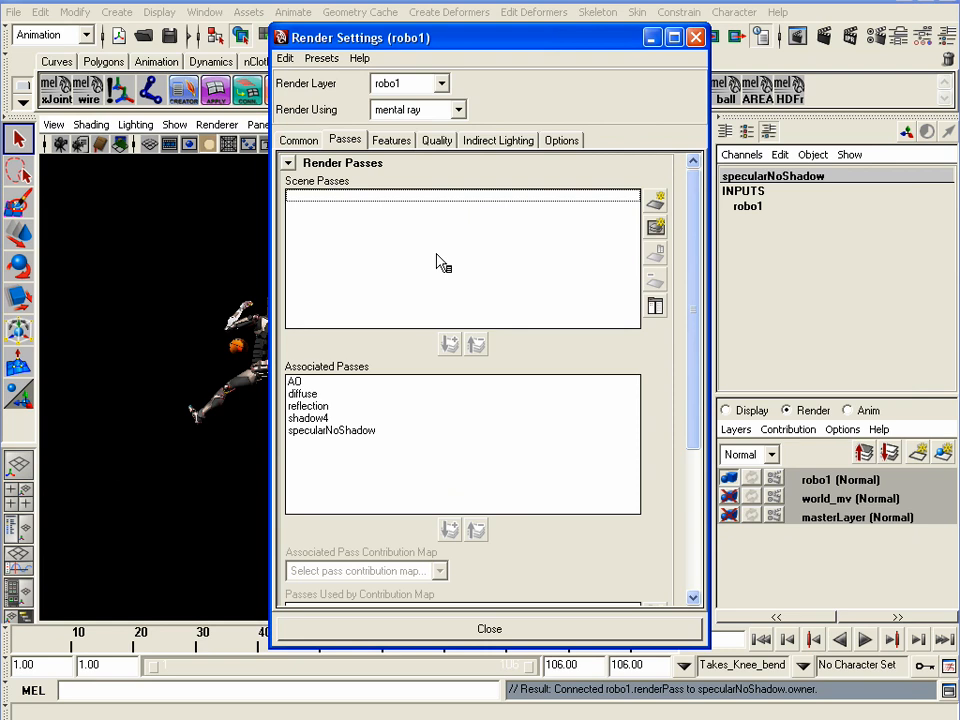
pyautogui.click(298, 141)
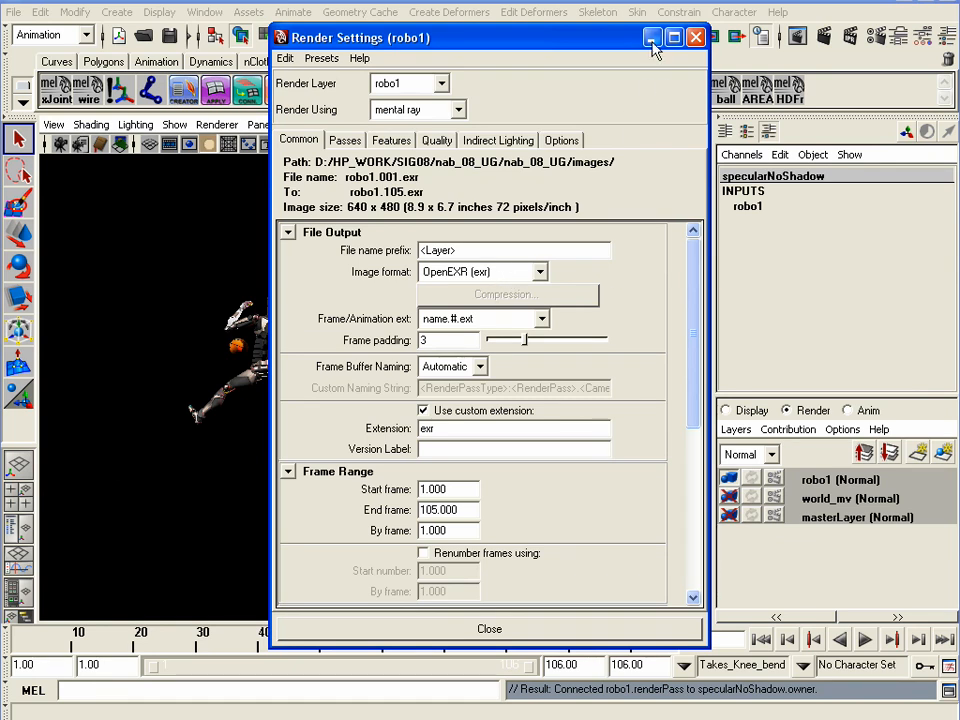
pyautogui.moveTo(647, 44); pyautogui.dragTo(600, 45)
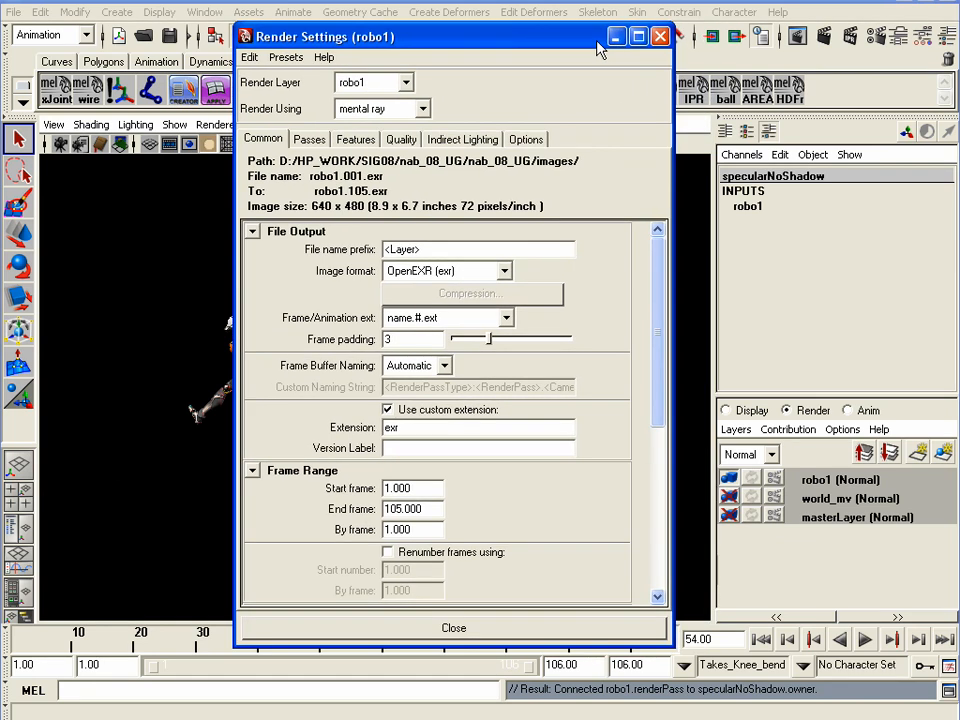
pyautogui.click(660, 36)
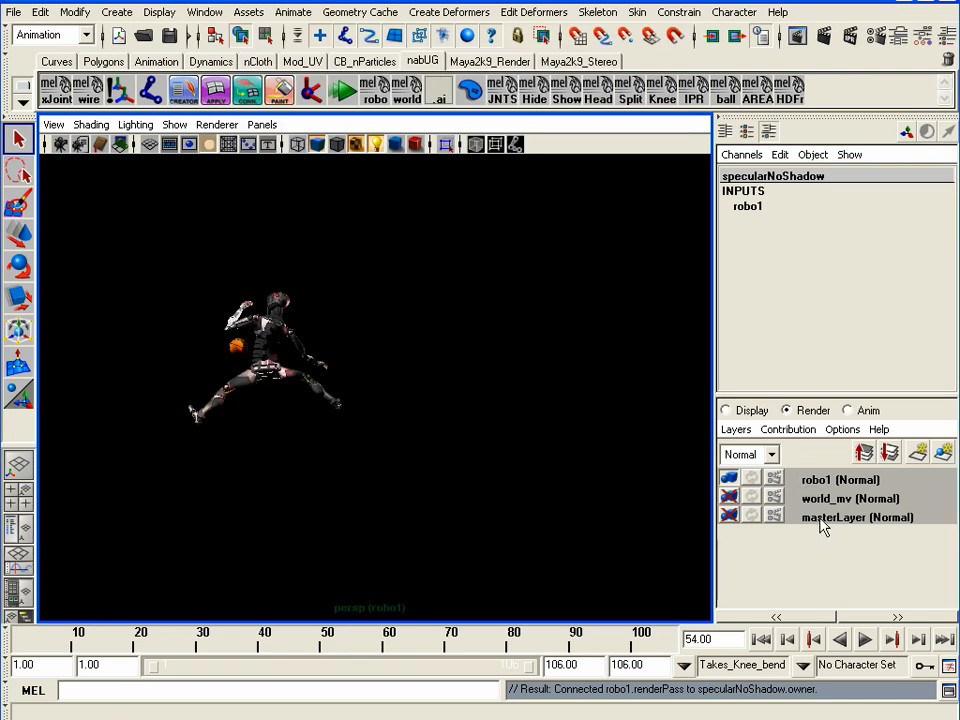